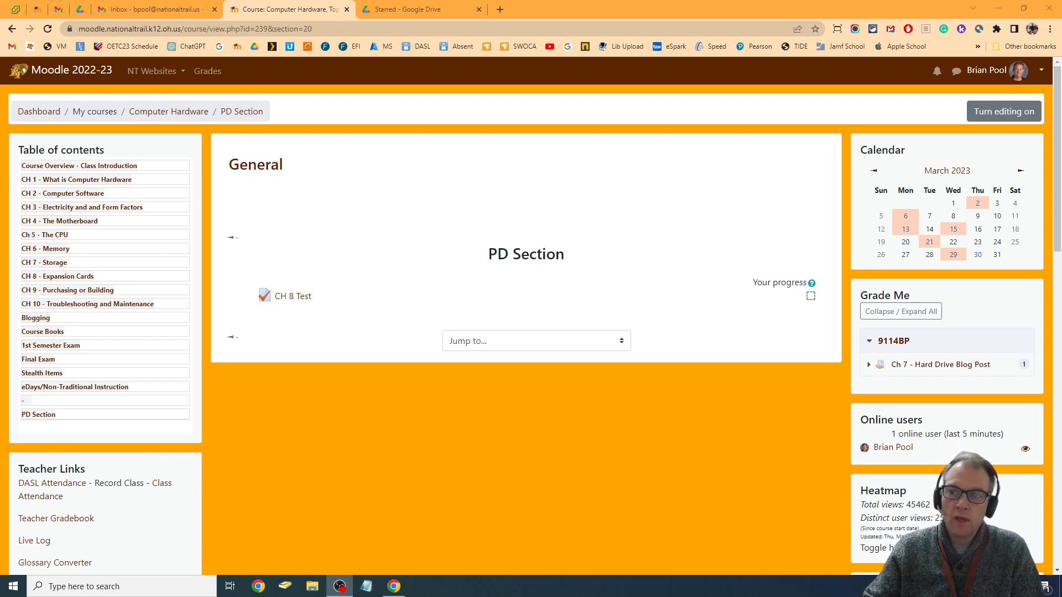
# Turn on course editing and open the settings of the CH 8 Test quiz
pyautogui.click(1004, 111)
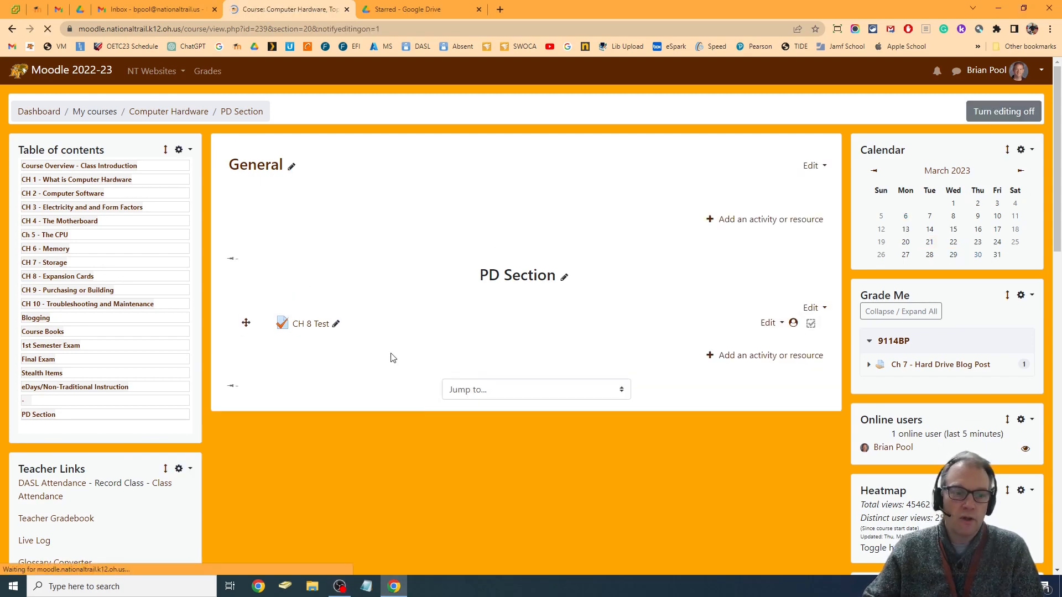
pyautogui.click(310, 325)
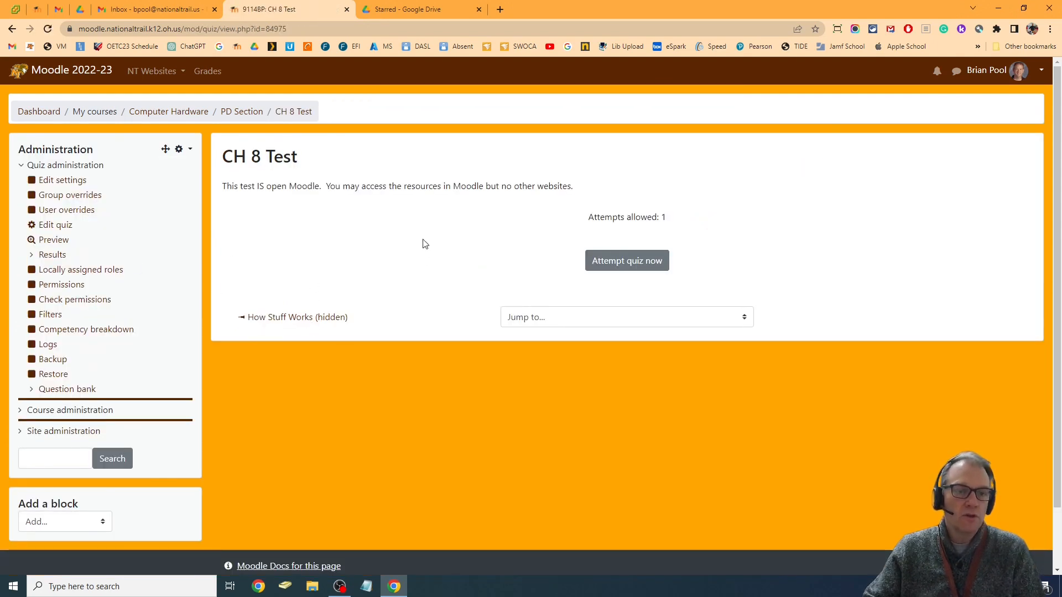
pyautogui.click(308, 112)
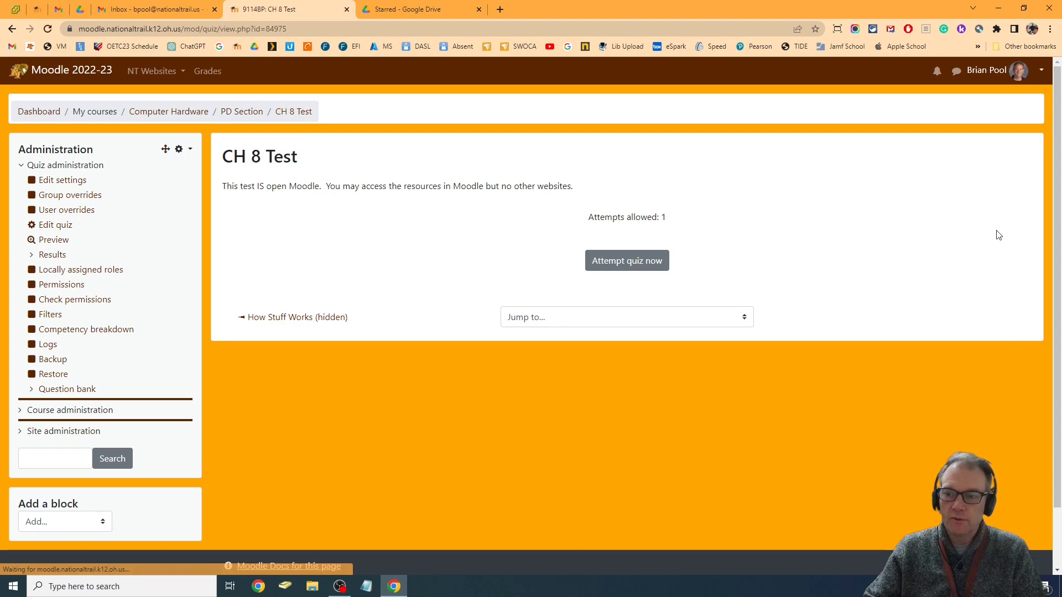
pyautogui.click(58, 181)
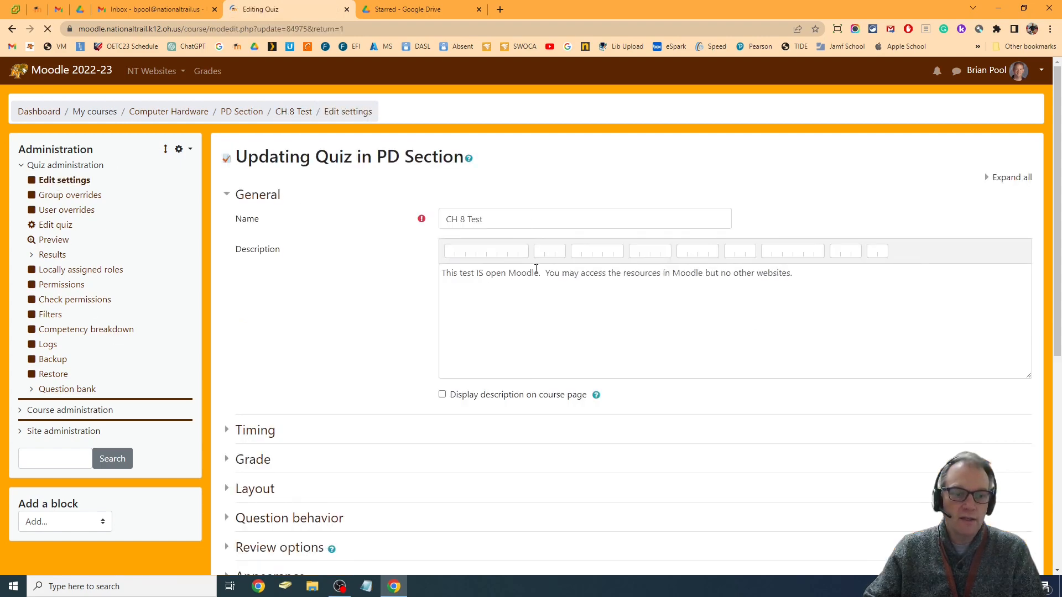
# Add a group access restriction for NT-IEP to the CH 8 Test quiz
pyautogui.scroll(-7, 440, 209)
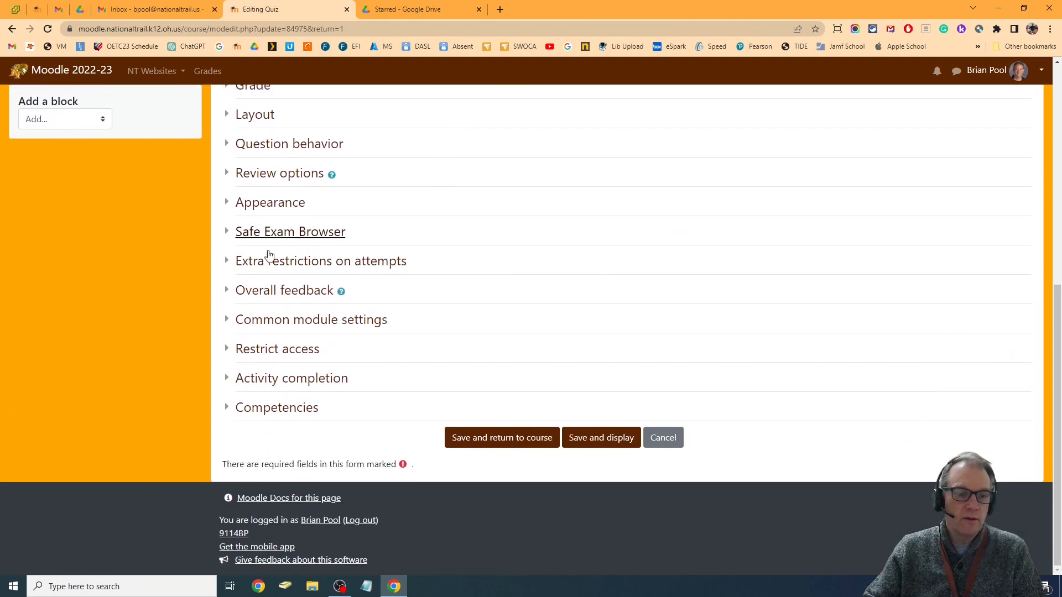
pyautogui.click(274, 354)
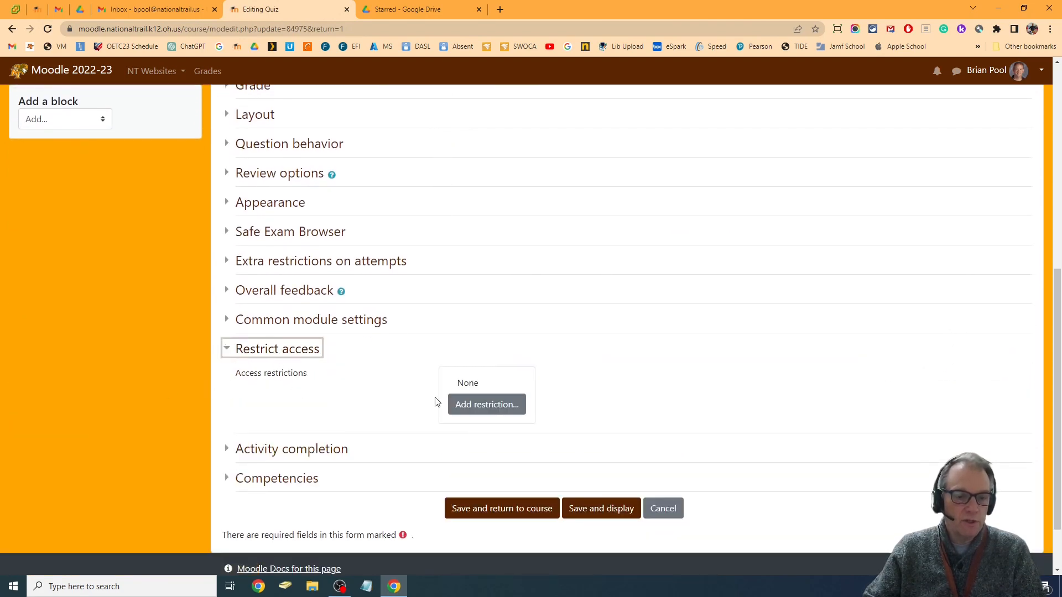
pyautogui.click(490, 412)
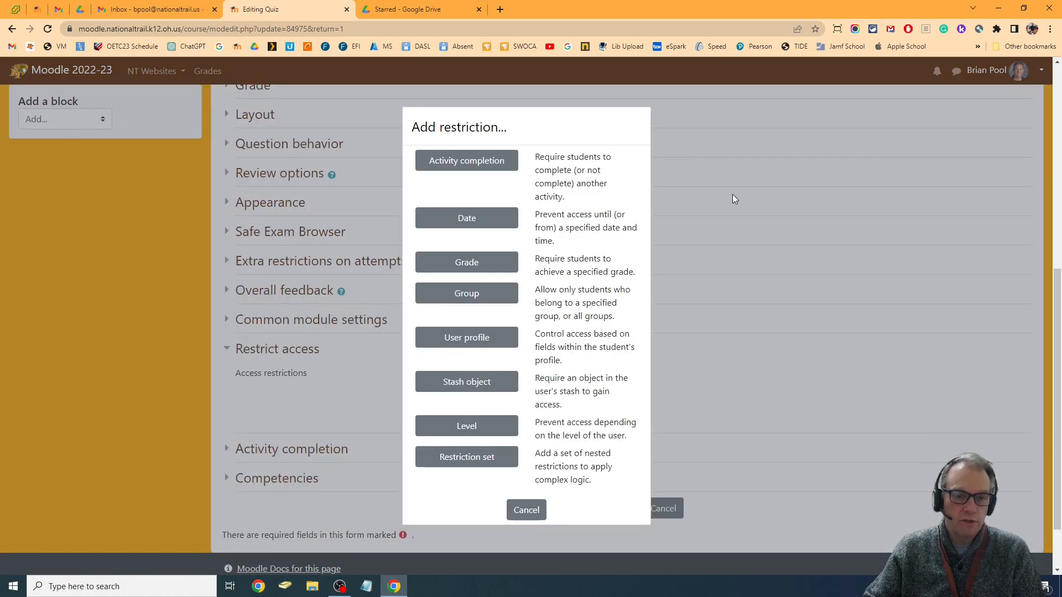
pyautogui.click(461, 294)
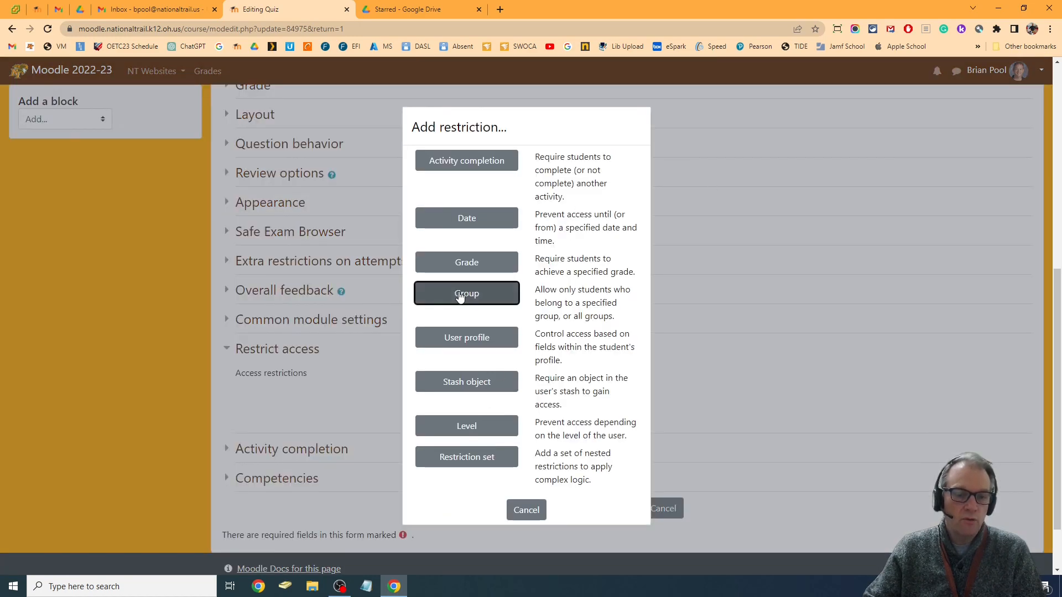
pyautogui.scroll(-3, 548, 426)
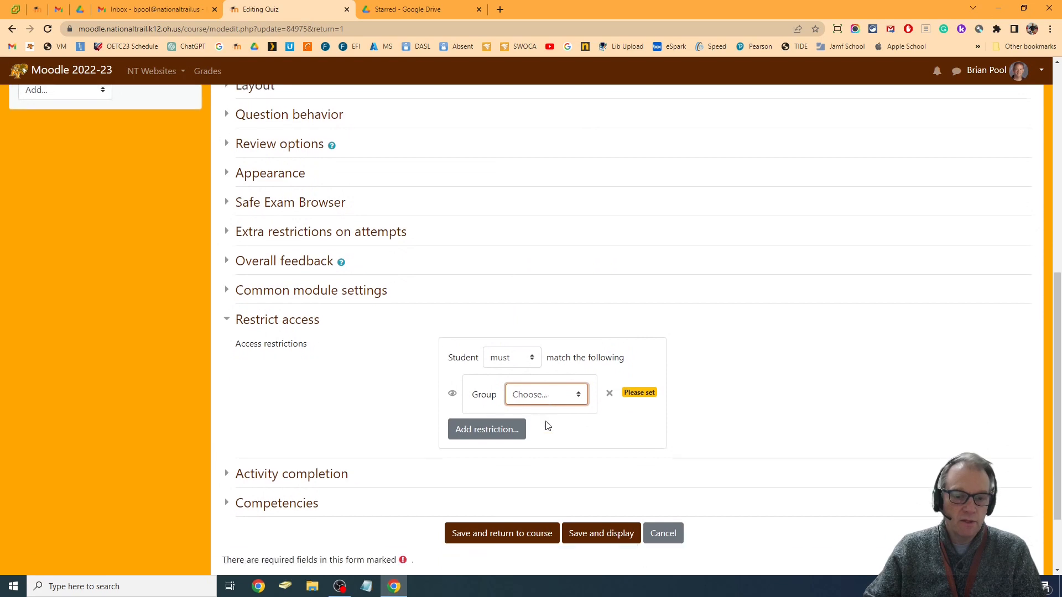
pyautogui.click(514, 300)
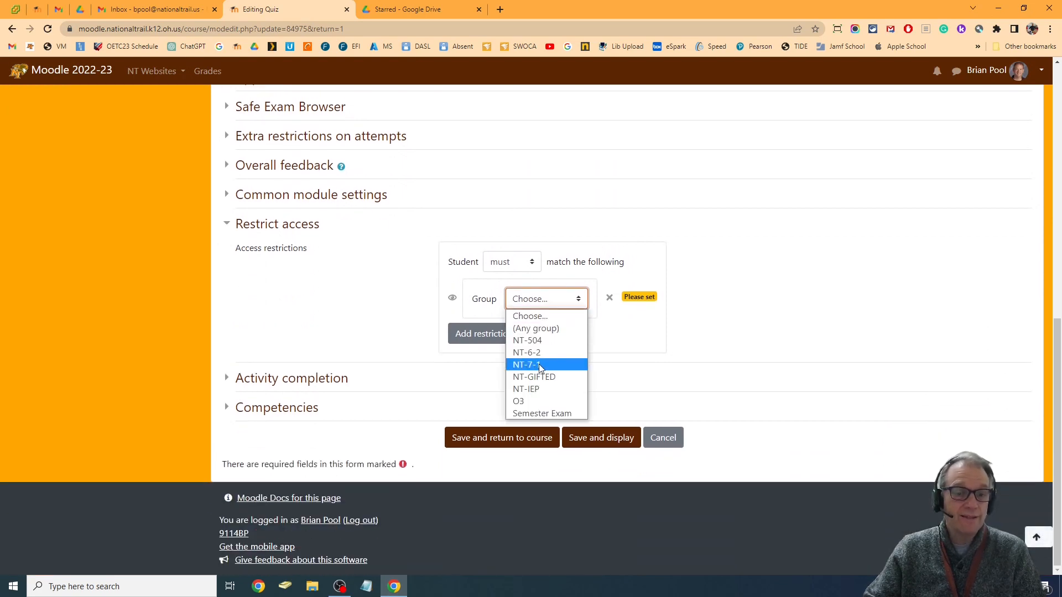
pyautogui.click(545, 391)
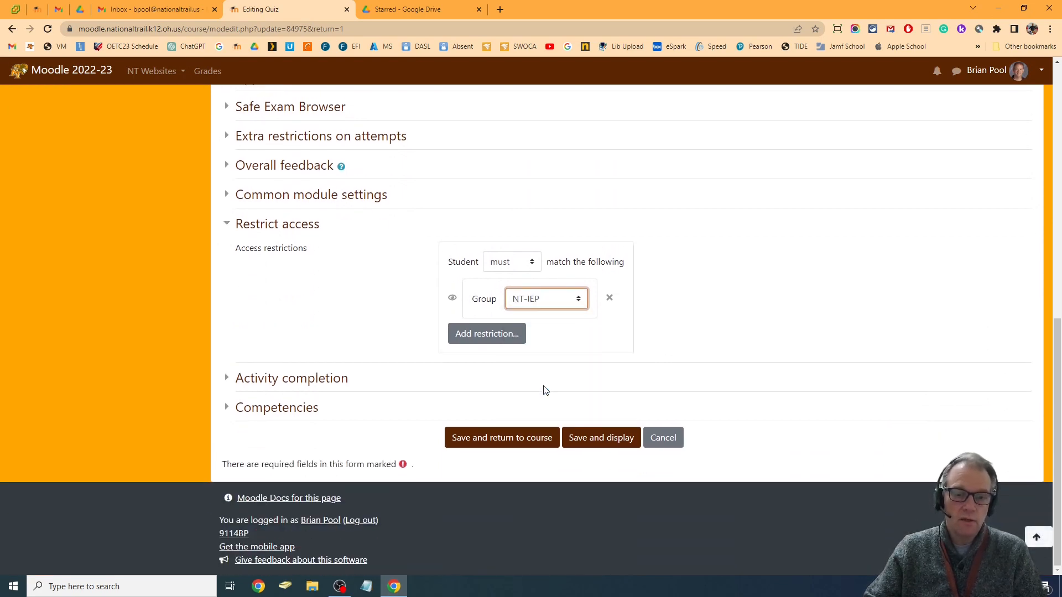
# Add a second group access restriction for NT-504
pyautogui.click(471, 341)
pyautogui.click(459, 298)
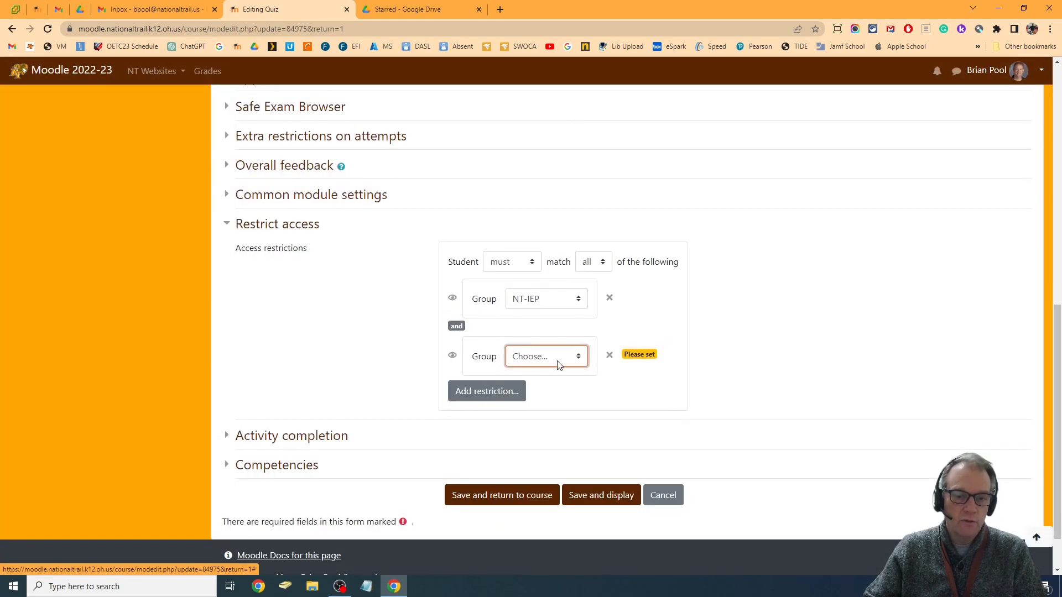
pyautogui.click(549, 358)
pyautogui.click(525, 398)
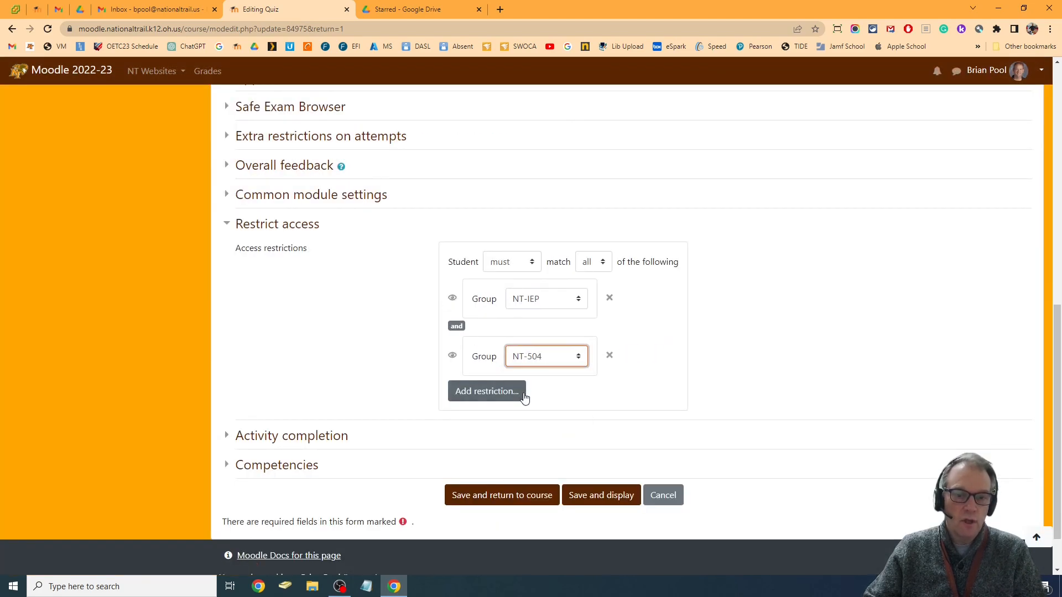
# Set the access restrictions so that the student must not match any of the listed groups
pyautogui.click(498, 265)
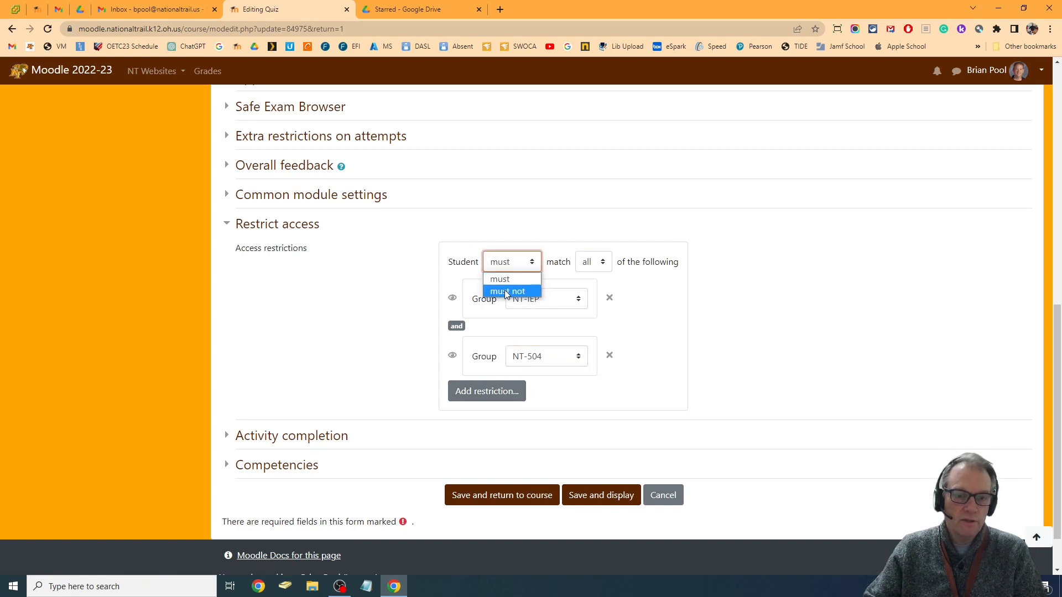
pyautogui.click(506, 296)
pyautogui.click(597, 262)
pyautogui.click(600, 290)
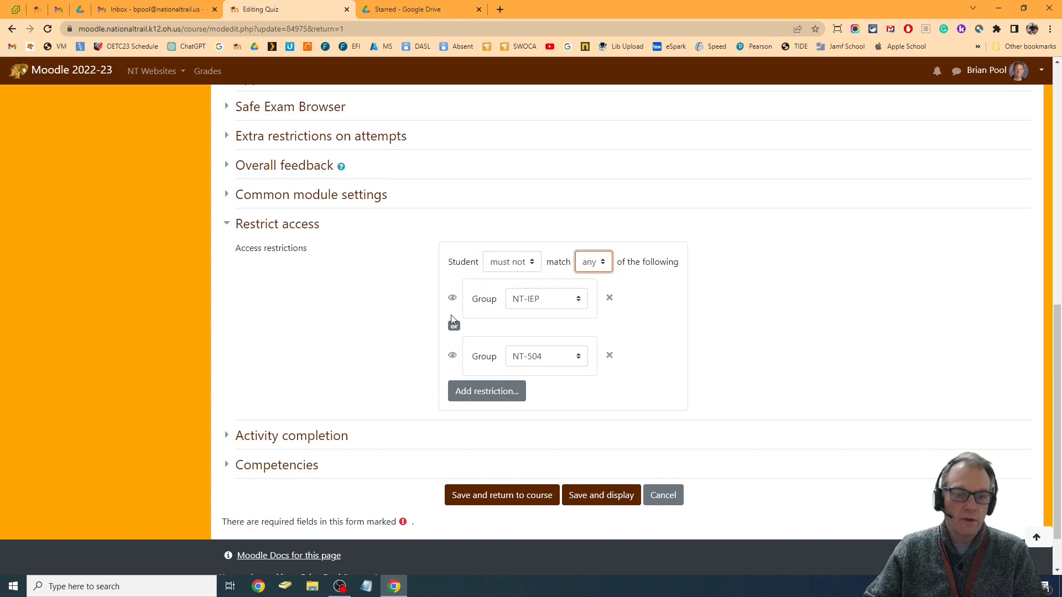
# Hide the quiz entirely from students in the NT-IEP and NT-504 groups, then save and return to the course
pyautogui.click(452, 300)
pyautogui.click(453, 355)
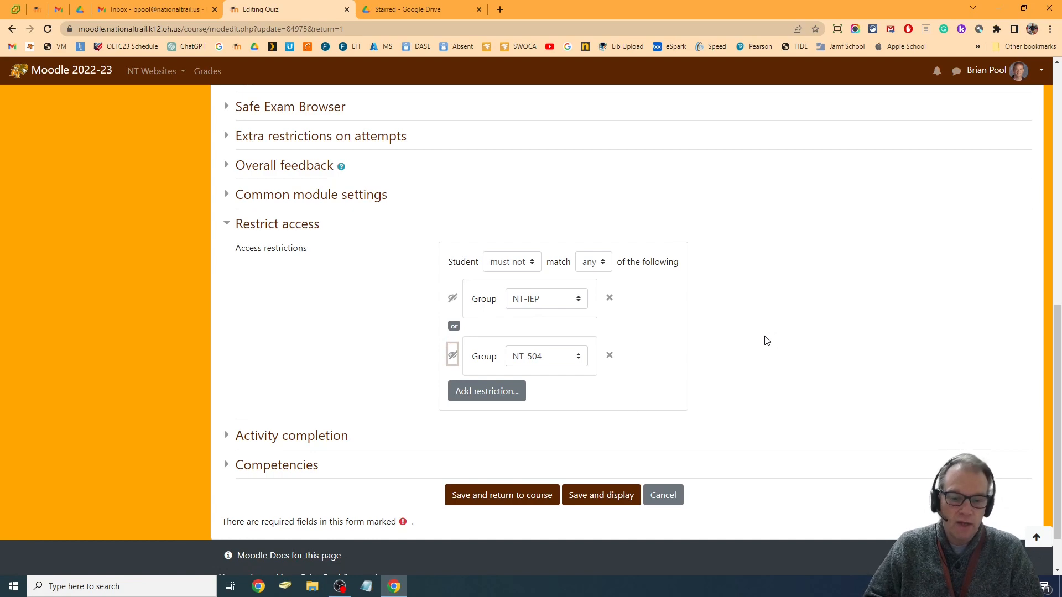
pyautogui.click(513, 496)
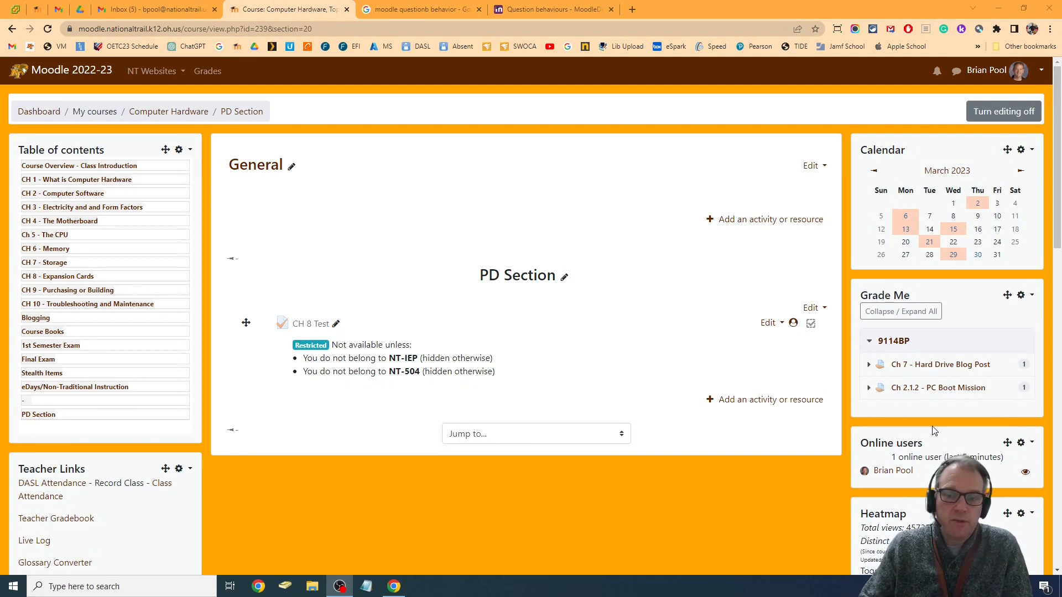
# Duplicate the CH 8 Test quiz and open the settings of the copy
pyautogui.click(769, 323)
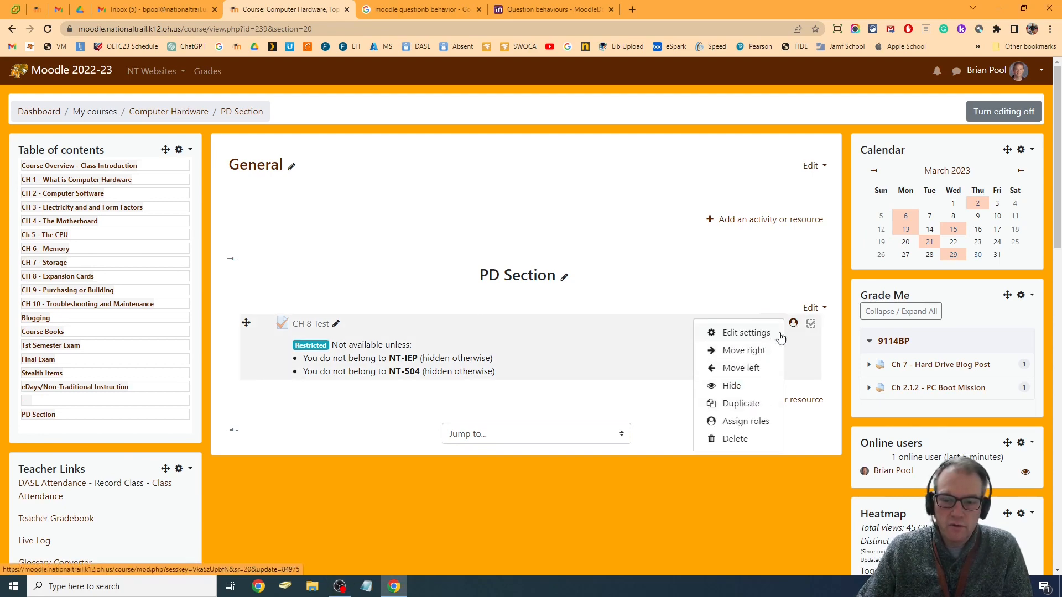
pyautogui.click(749, 403)
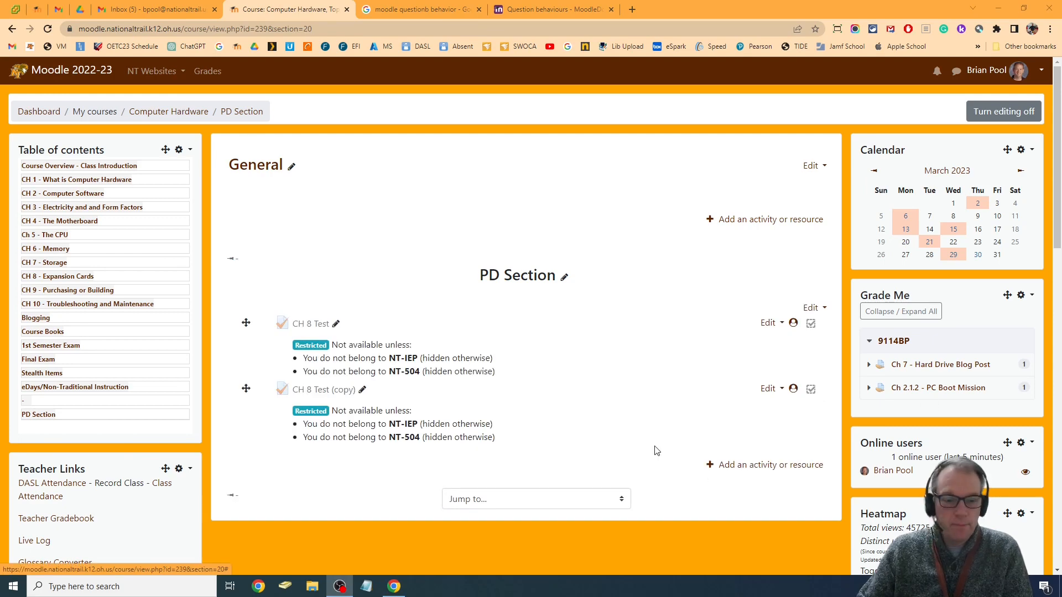
pyautogui.click(770, 392)
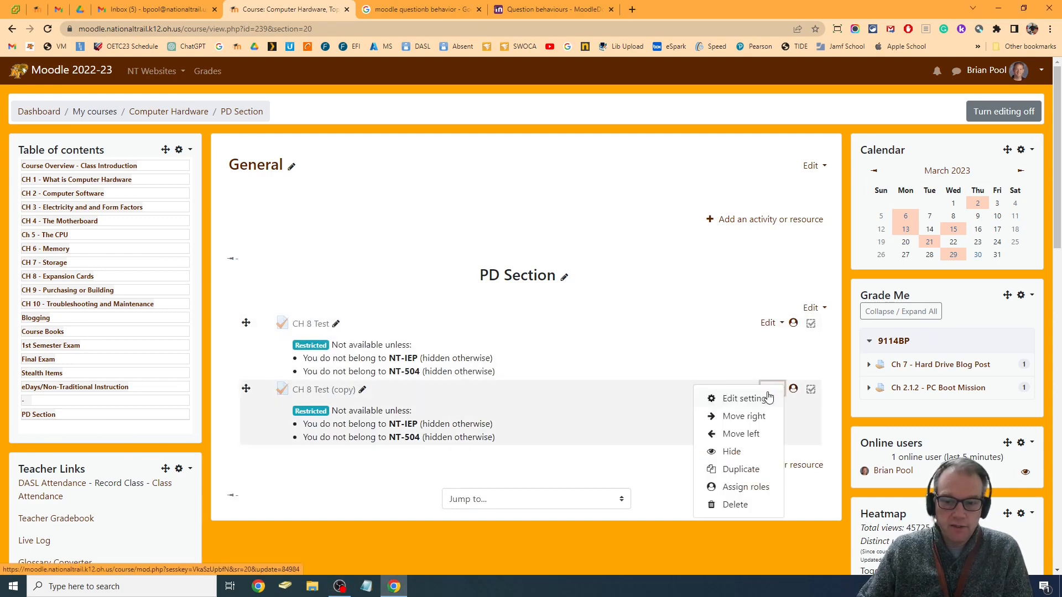
pyautogui.click(748, 396)
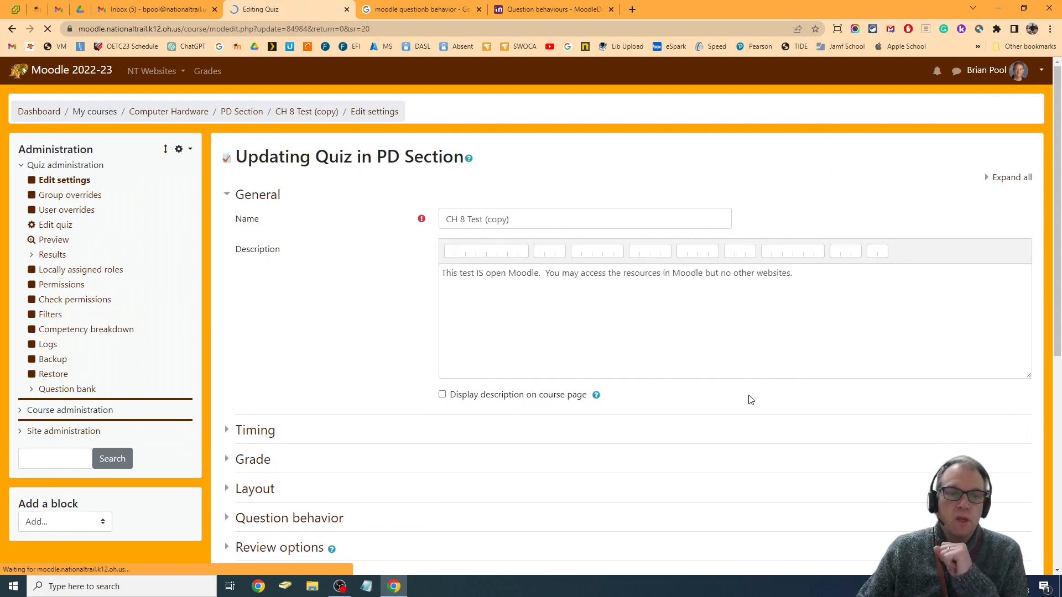
# Rename the duplicated quiz as CH 8 Test
pyautogui.click(485, 219)
pyautogui.moveTo(484, 219); pyautogui.dragTo(845, 232)
pyautogui.press('BackSpace')
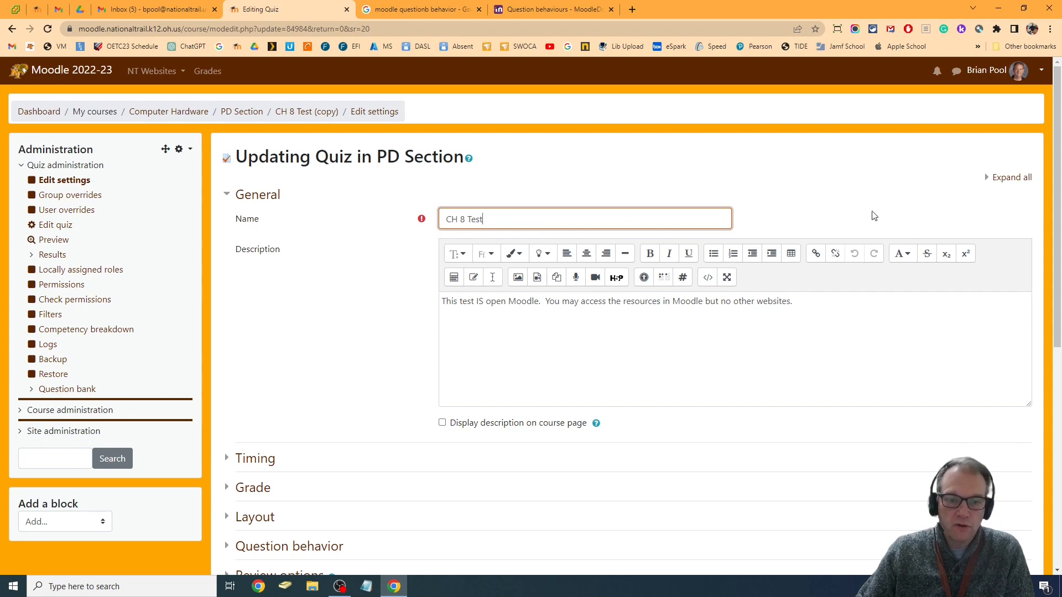
# Set the question behavior to Interactive with multiple tries and enable specific feedback during the attempt
pyautogui.click(1015, 178)
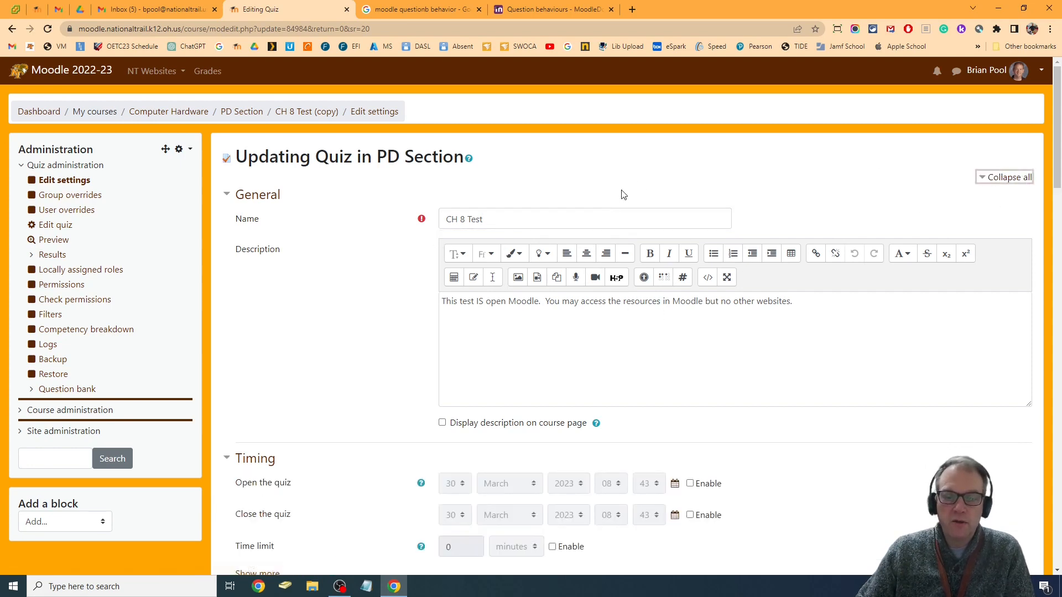
pyautogui.scroll(-4, 575, 202)
pyautogui.scroll(-2, 577, 203)
pyautogui.scroll(-4, 744, 222)
pyautogui.scroll(-2, 744, 222)
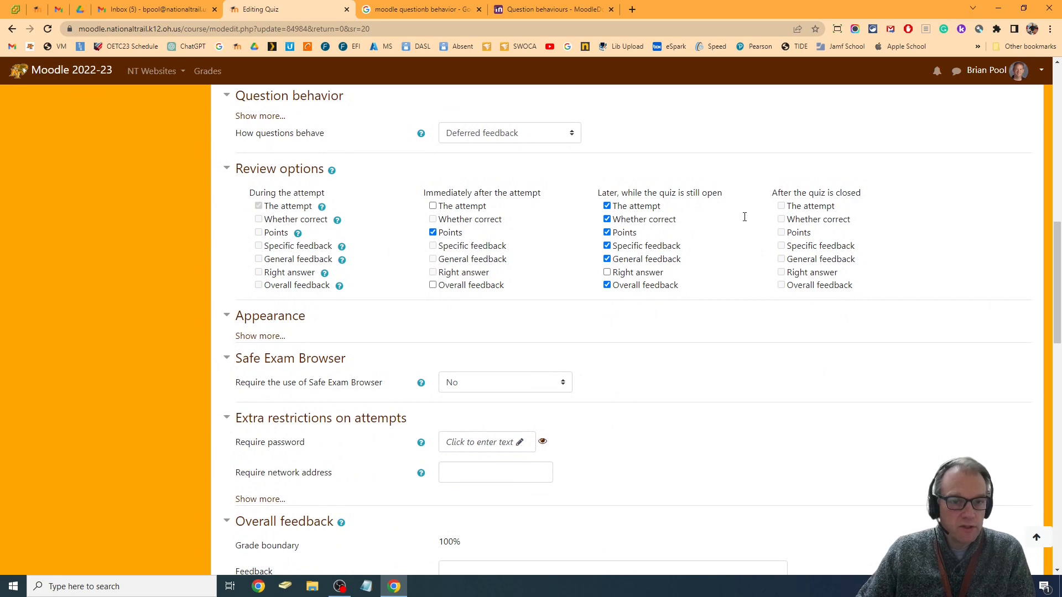
pyautogui.click(487, 134)
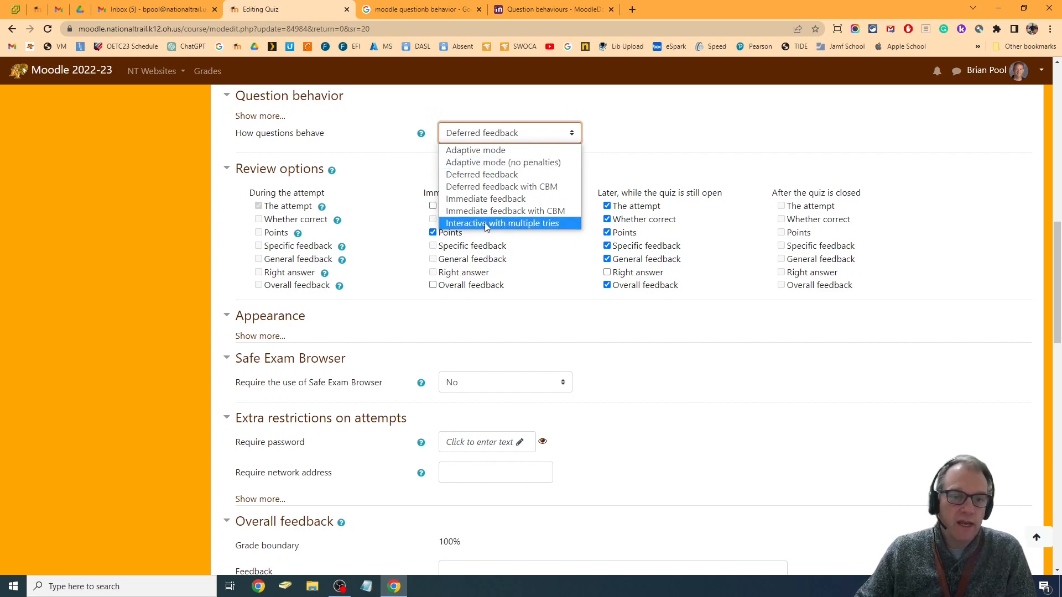
pyautogui.click(529, 223)
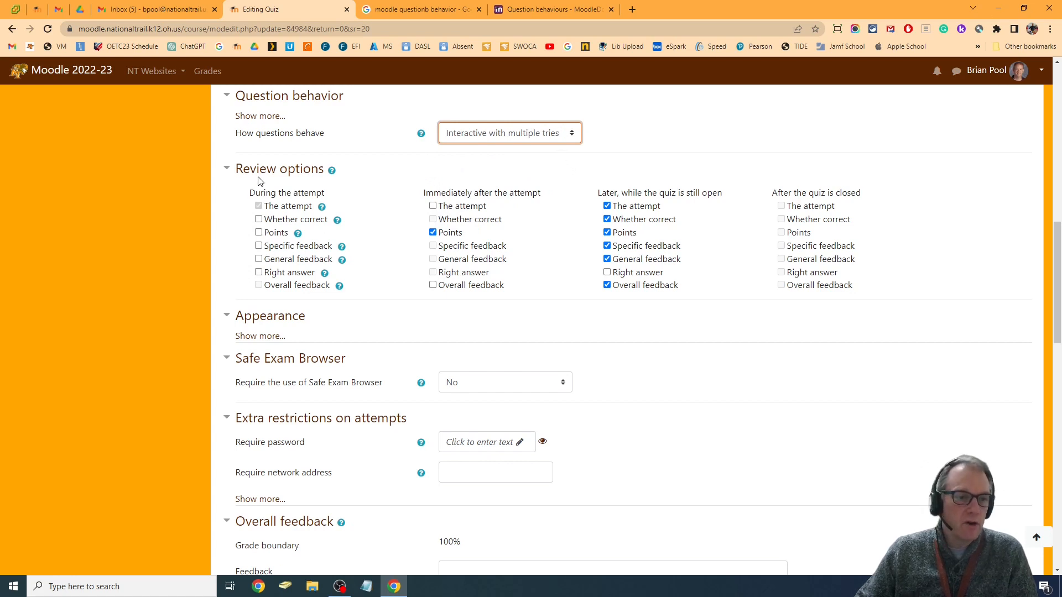
pyautogui.click(258, 247)
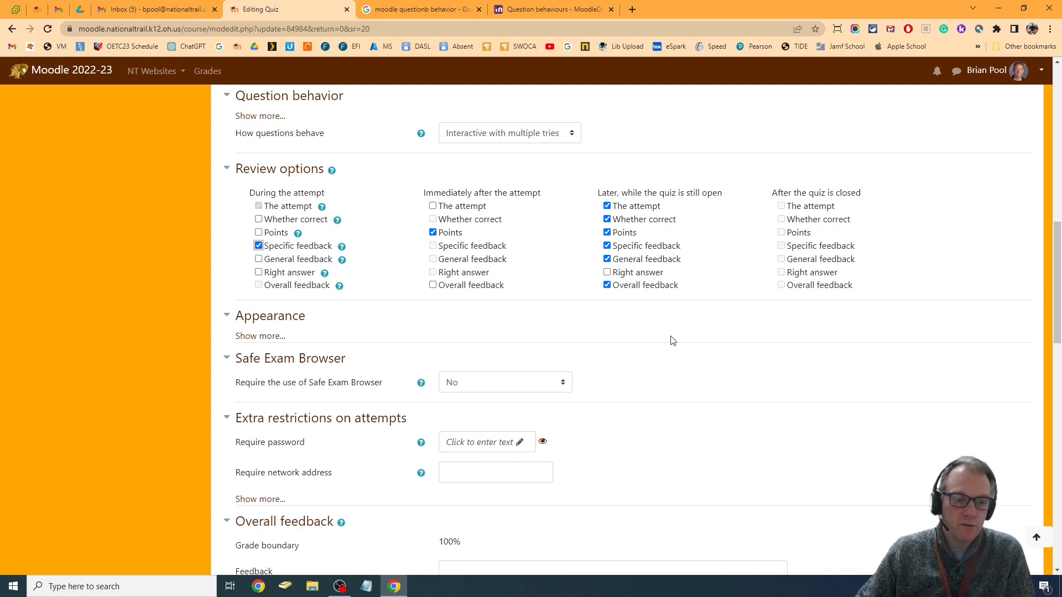
# Set the copy's restrictions to must match any of the two groups, hide it from other students, and save back to the course
pyautogui.scroll(-15, 672, 341)
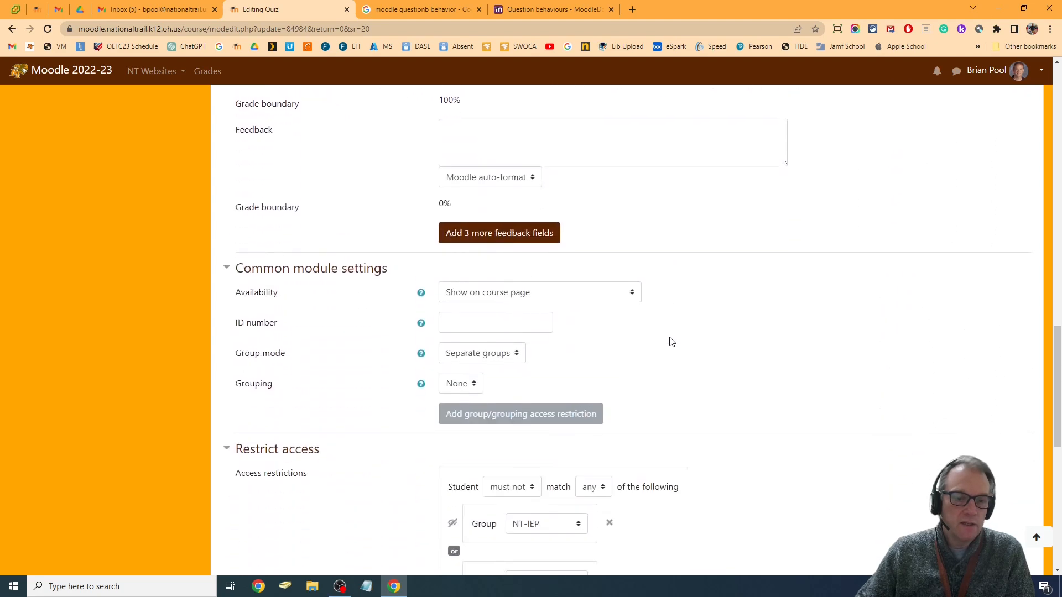
pyautogui.scroll(2, 672, 341)
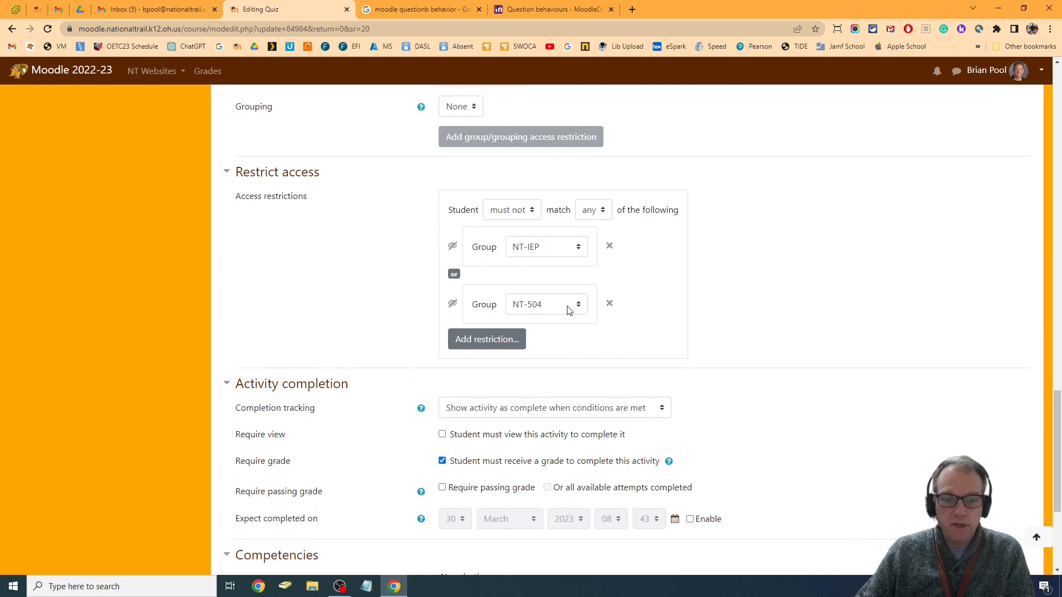
pyautogui.click(514, 215)
pyautogui.click(508, 227)
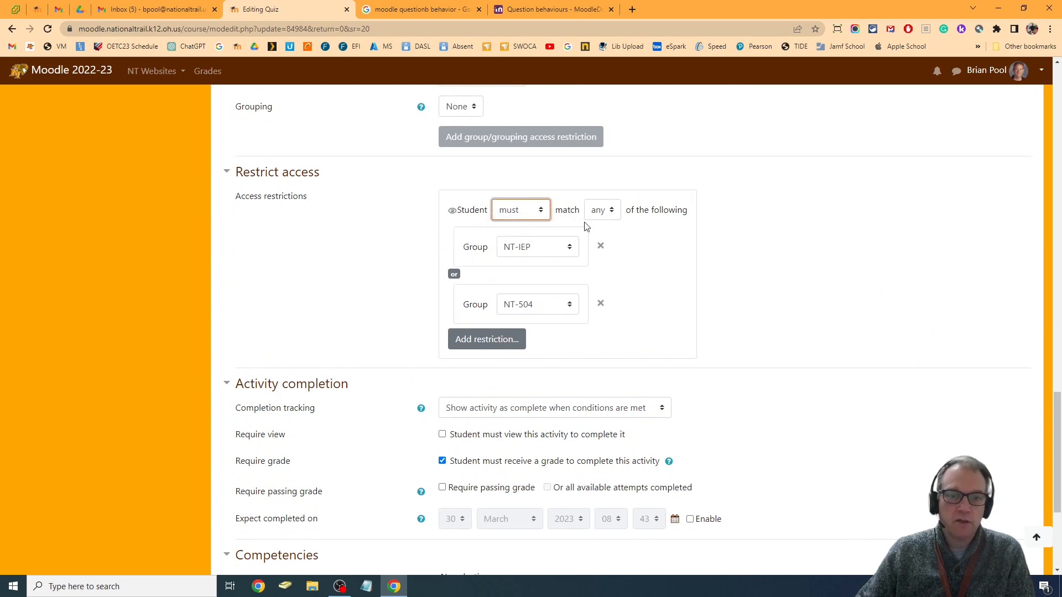
pyautogui.click(453, 213)
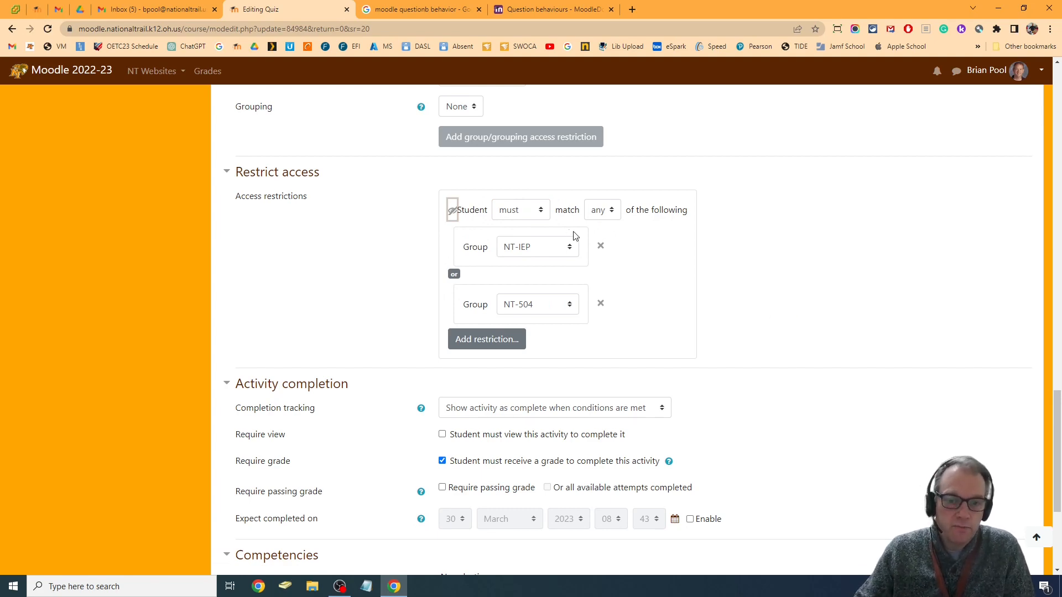
pyautogui.scroll(-5, 789, 298)
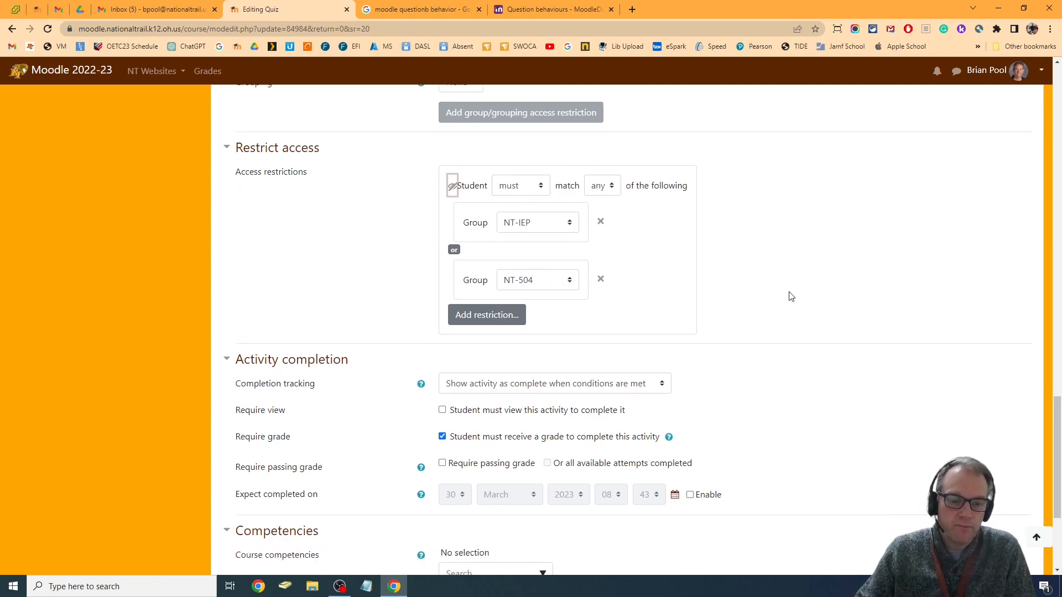
pyautogui.click(494, 437)
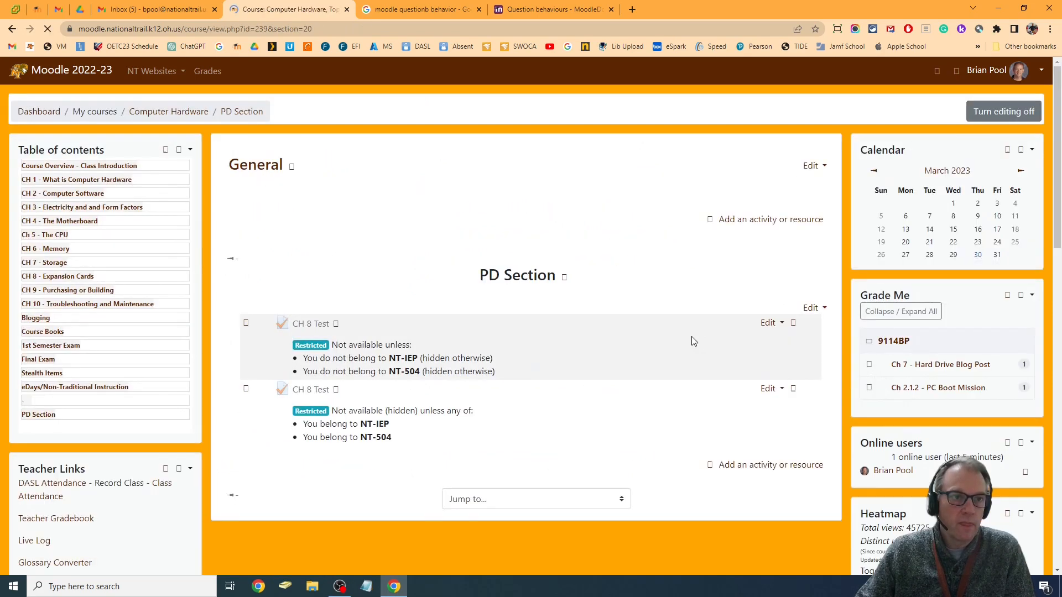
# Open the question list of the CH 8 Test copy restricted to the NT-IEP and NT-504 groups for editing
pyautogui.scroll(-2, 636, 307)
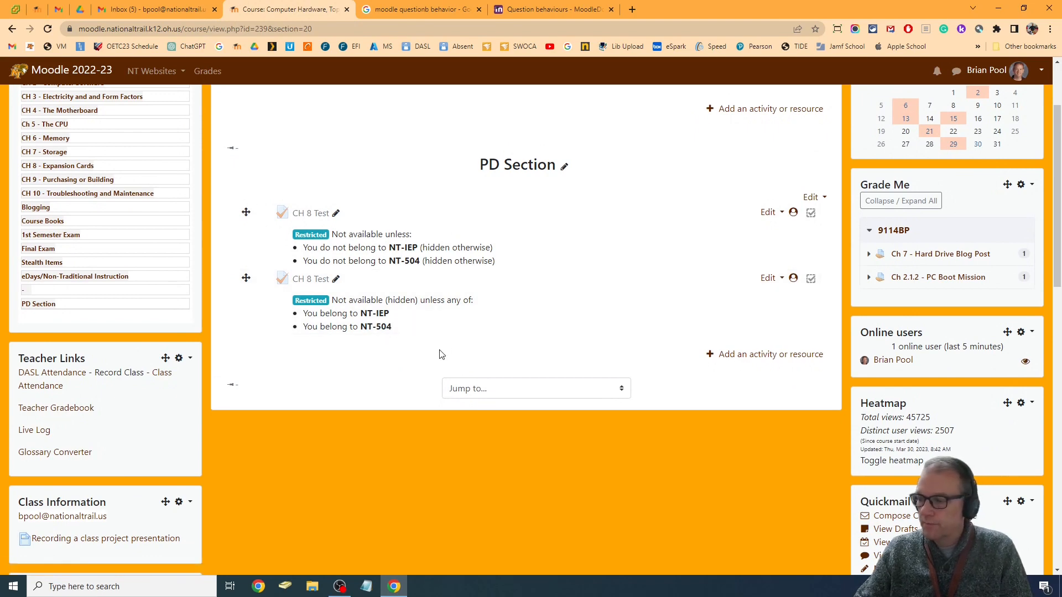
pyautogui.click(317, 282)
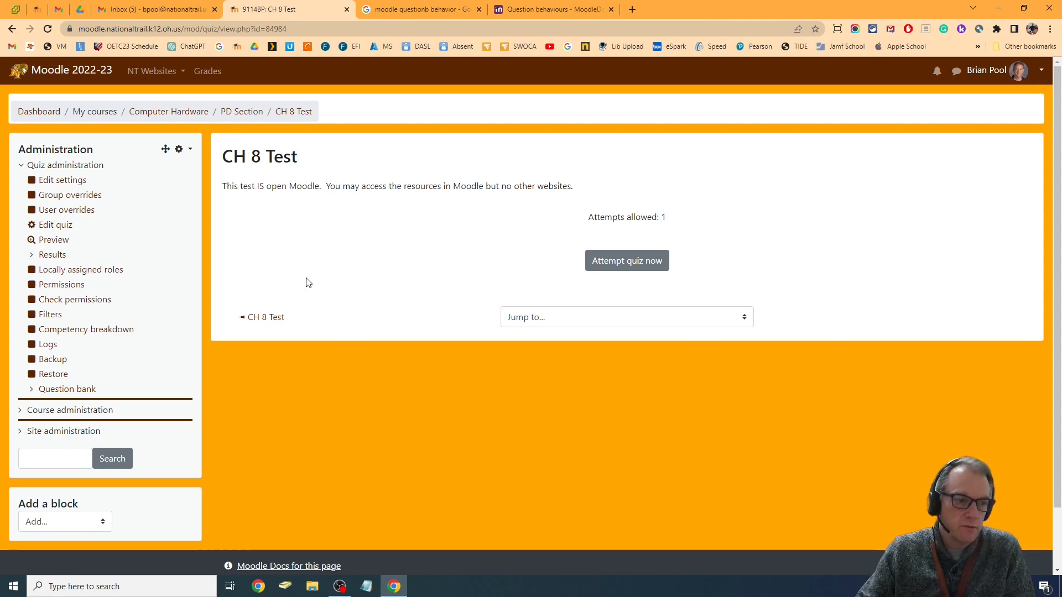
pyautogui.click(46, 228)
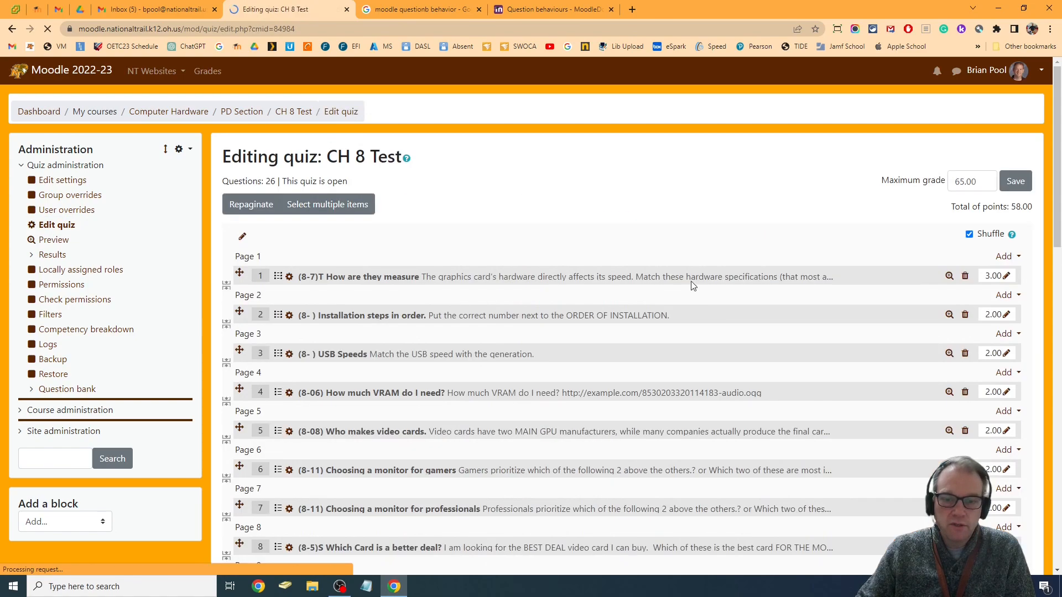
# Remove the questions How many digital? (redo), How many analog? (redo) and How many digital? from the quiz copy
pyautogui.scroll(-15, 582, 294)
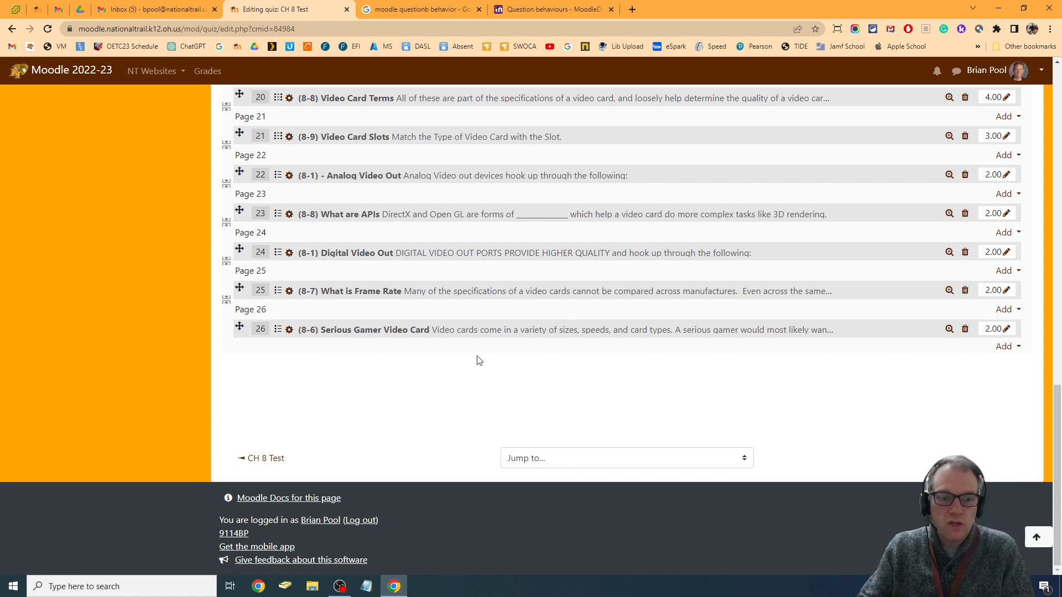
pyautogui.scroll(5, 479, 415)
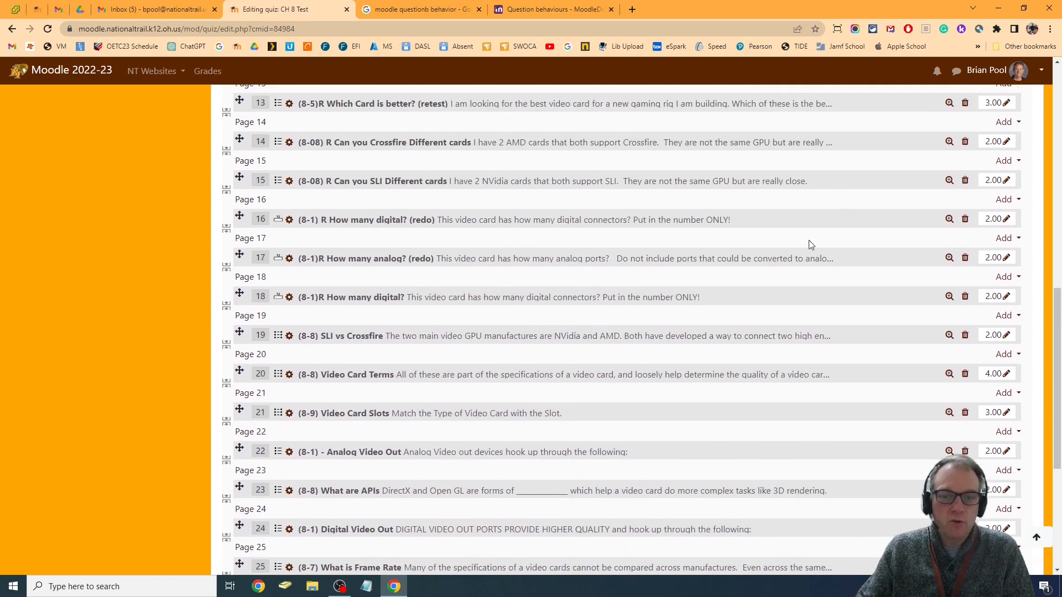
pyautogui.click(966, 221)
pyautogui.click(487, 388)
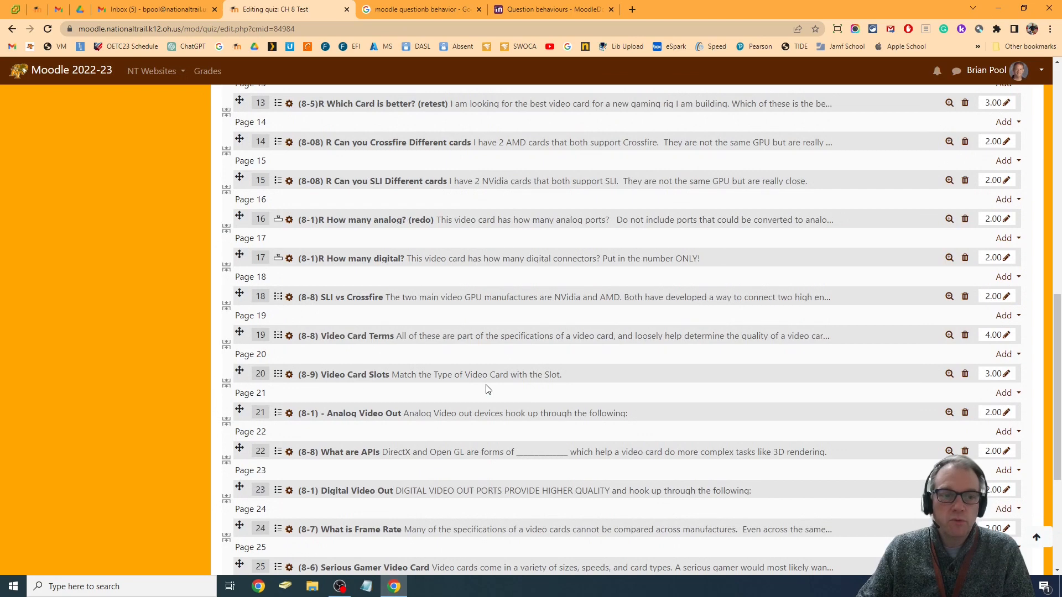
pyautogui.click(965, 219)
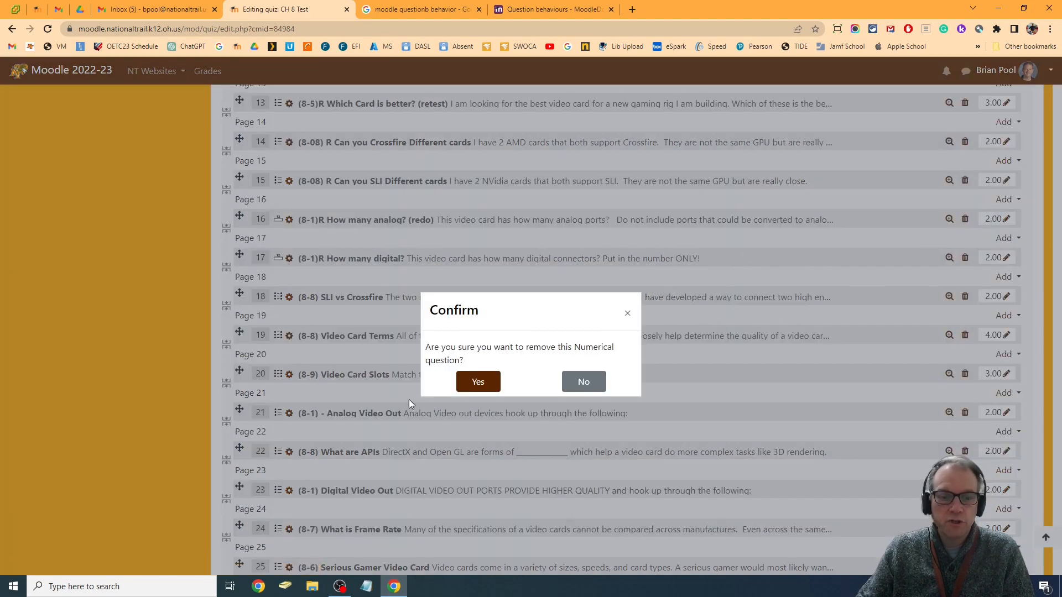
pyautogui.click(479, 381)
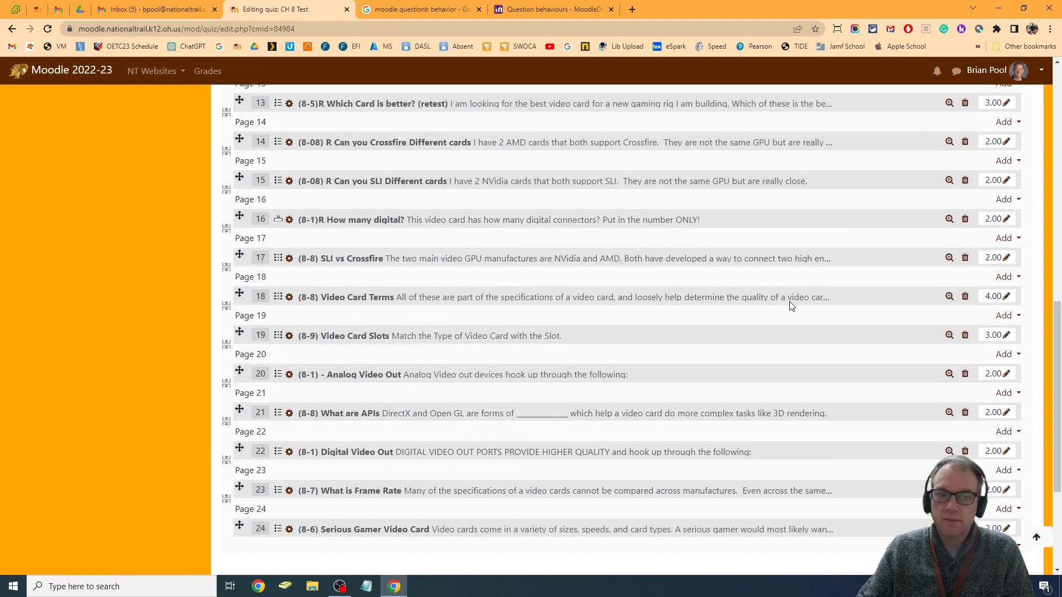
pyautogui.click(965, 219)
pyautogui.click(472, 384)
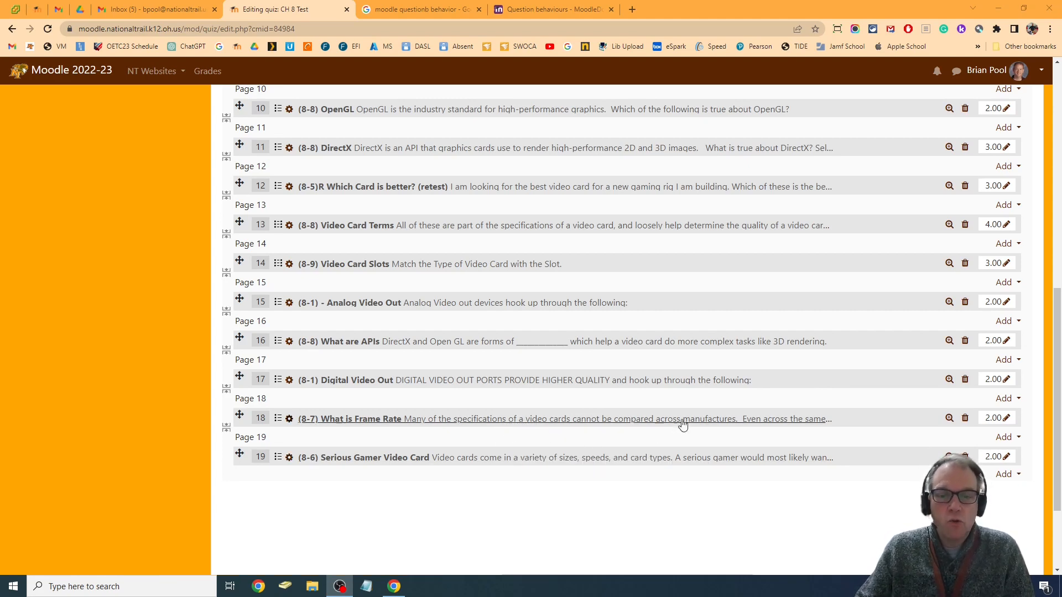
# Record and attach an audio clip on a new line below the Analog Video Out question text, and play it back
pyautogui.click(291, 307)
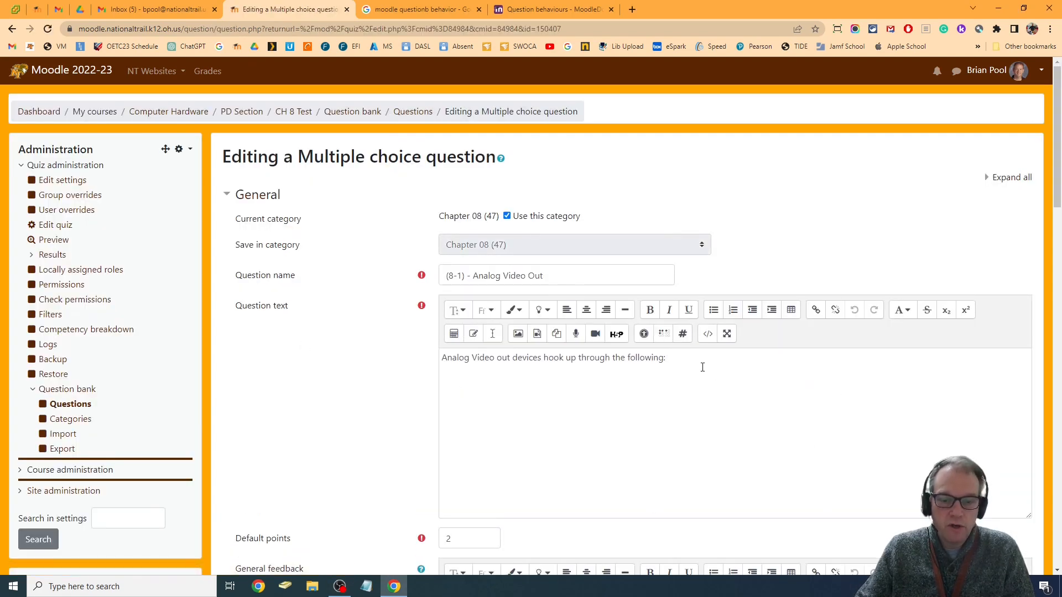
pyautogui.scroll(-2, 703, 367)
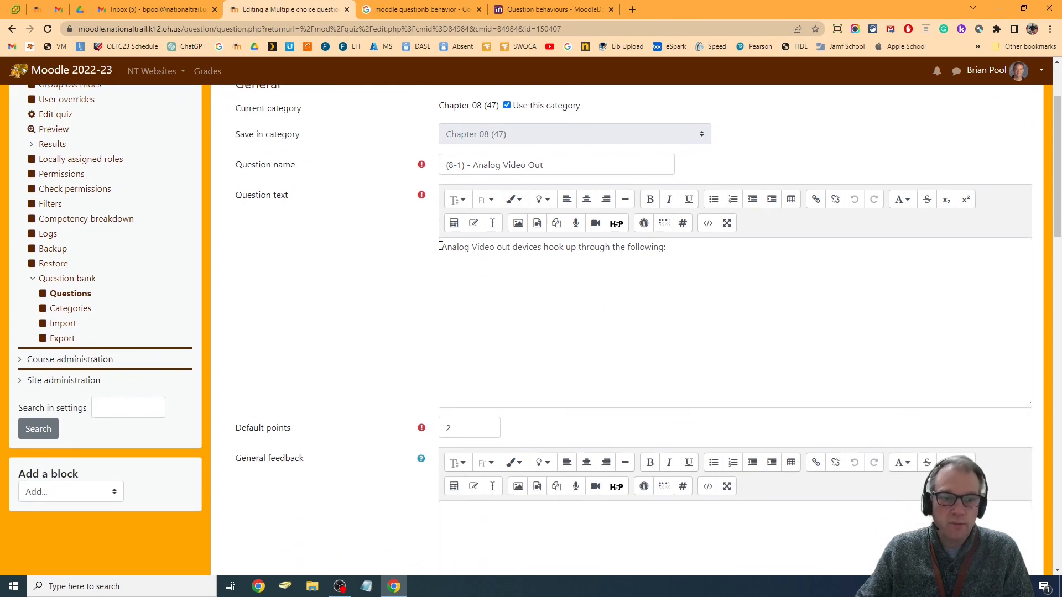
pyautogui.click(701, 248)
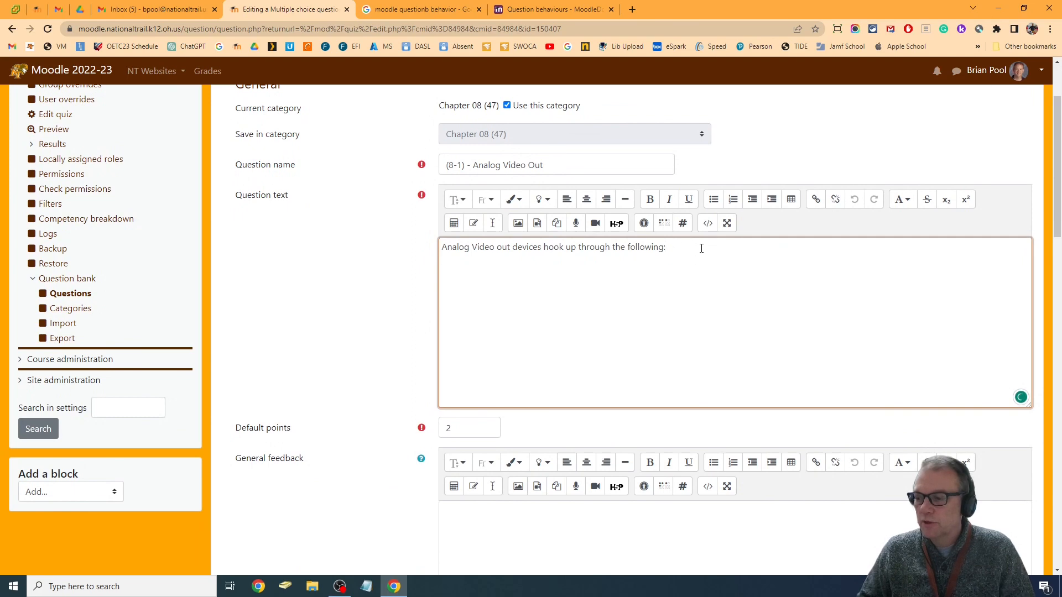
pyautogui.press('Return')
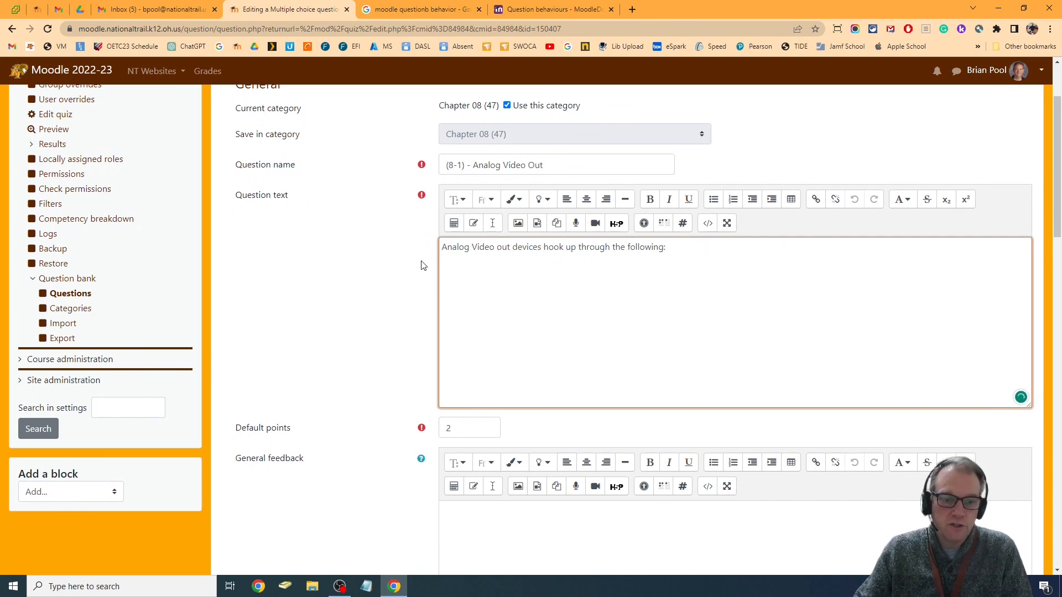
pyautogui.click(576, 223)
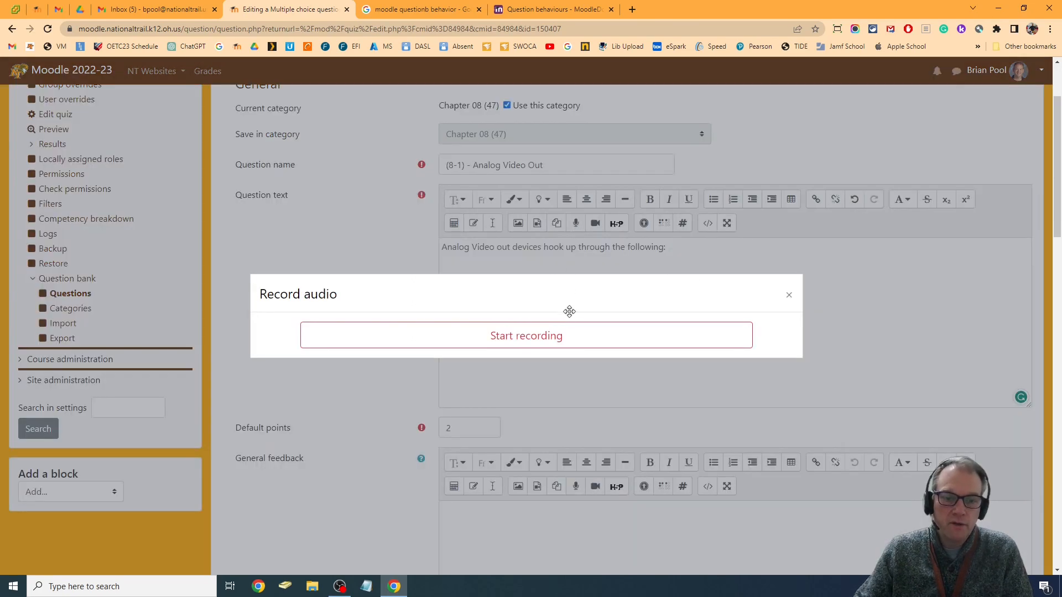
pyautogui.click(534, 343)
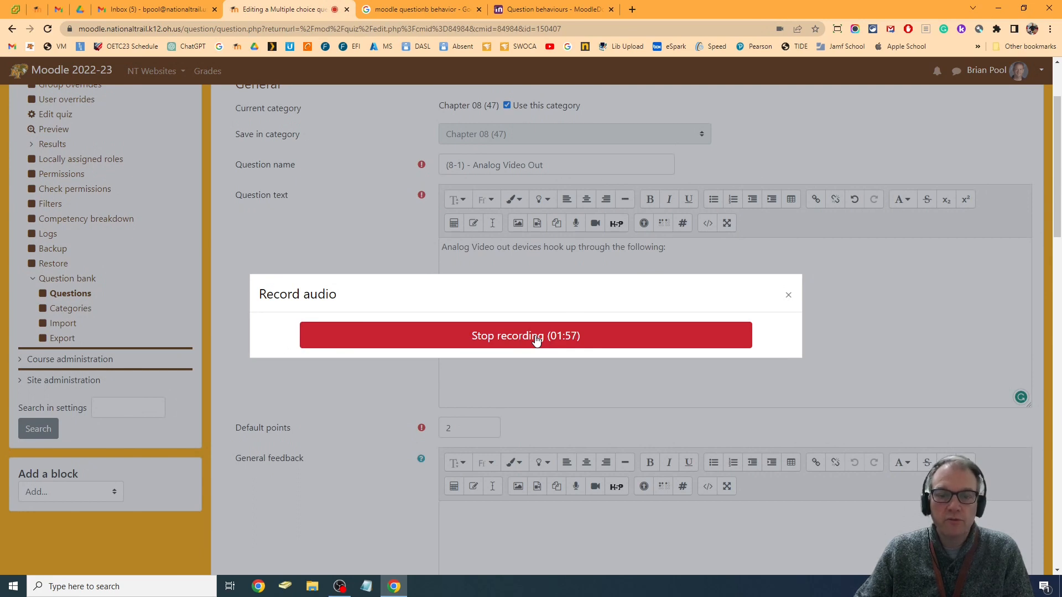
pyautogui.click(535, 337)
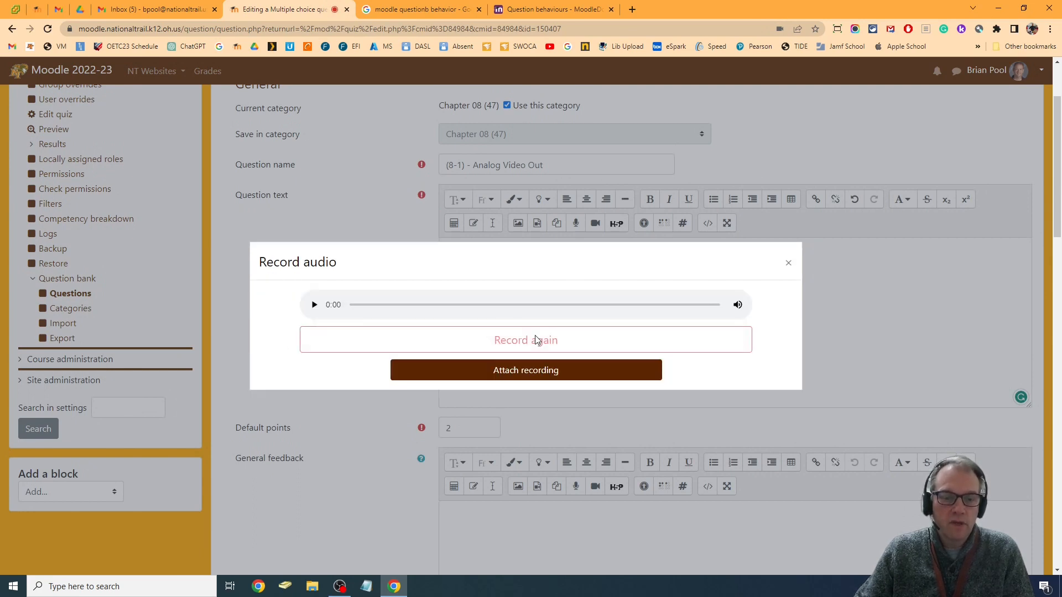
pyautogui.click(567, 379)
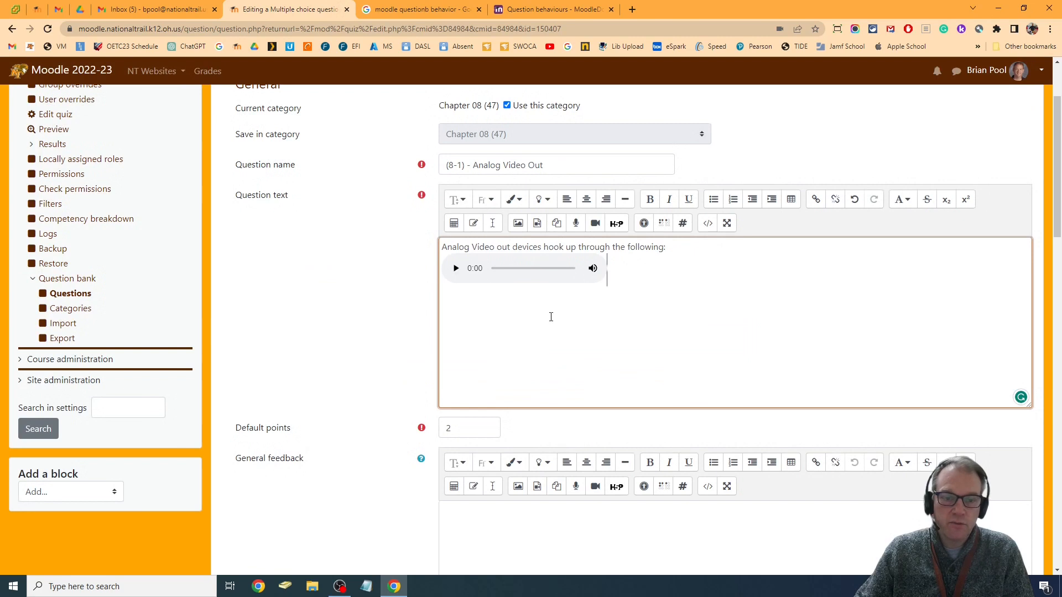
pyautogui.click(456, 271)
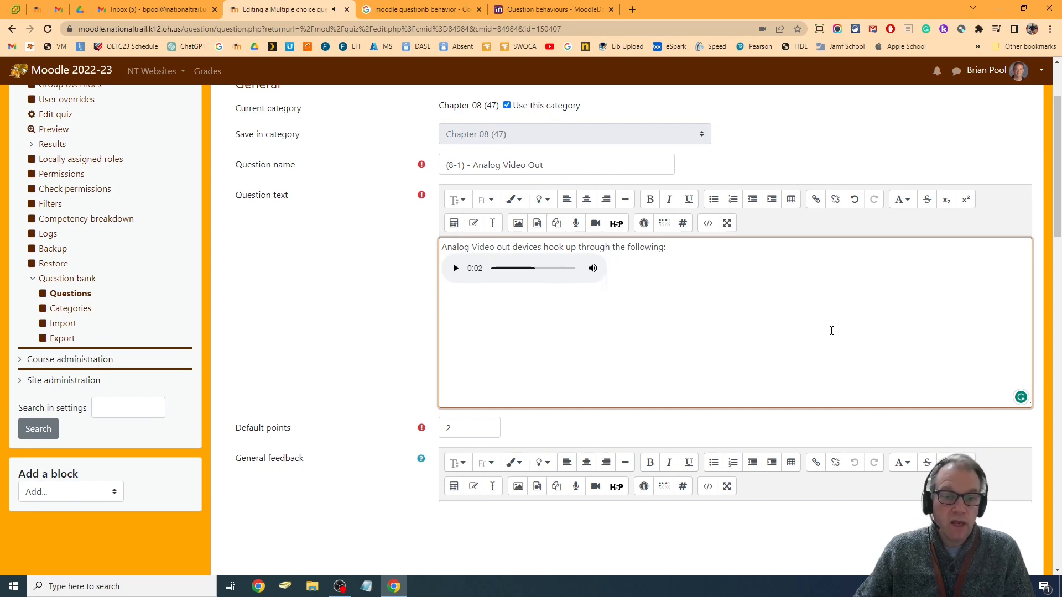
# Review the Analog Video Out question's answer choices with their grades and feedback, including the HDMI choice
pyautogui.scroll(-6, 791, 319)
pyautogui.scroll(-5, 791, 327)
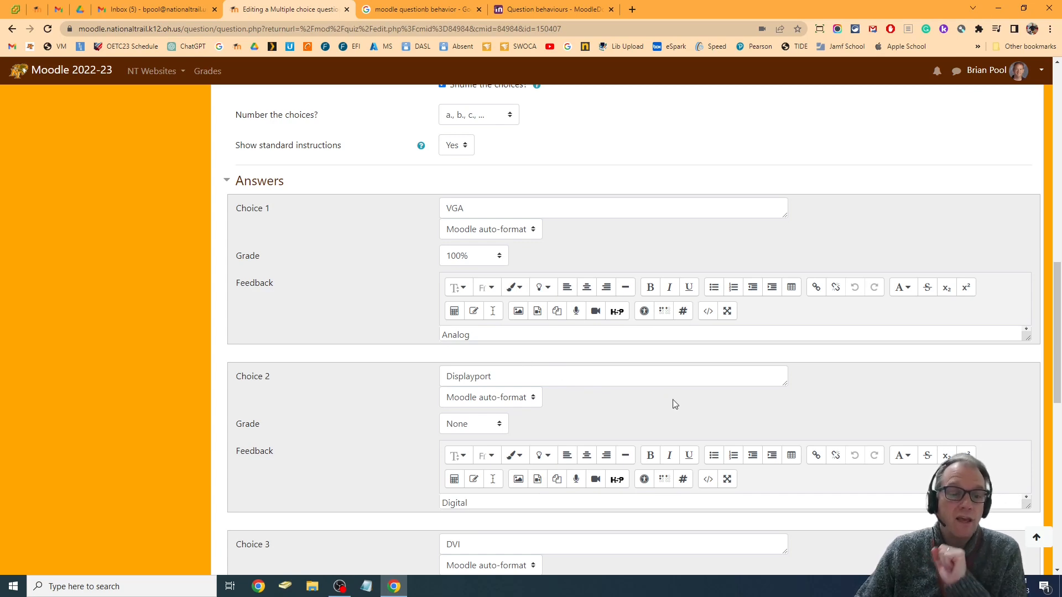
pyautogui.scroll(-4, 672, 403)
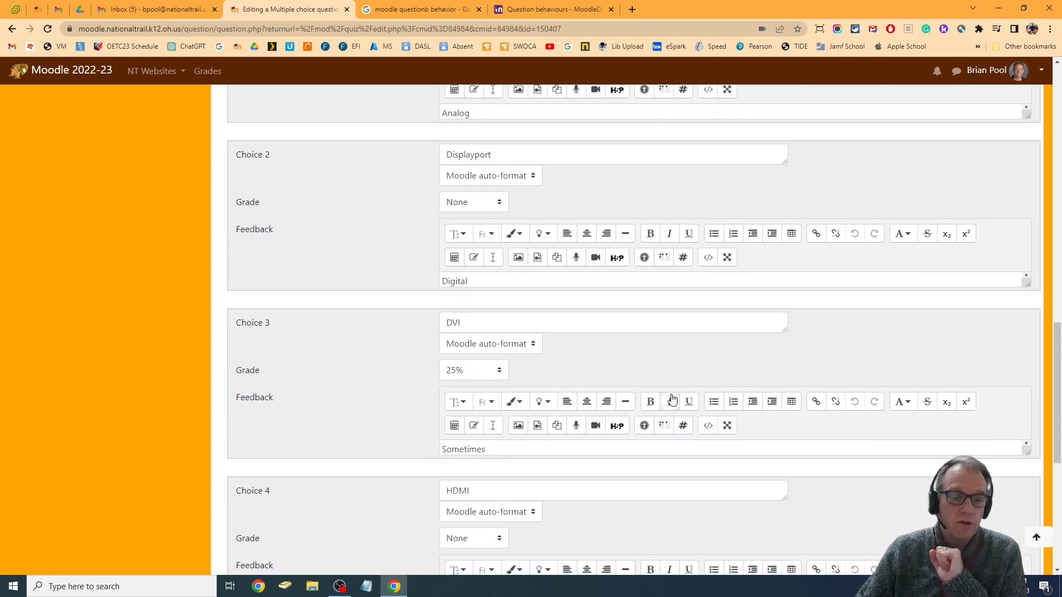
pyautogui.scroll(-4, 672, 398)
pyautogui.scroll(9, 672, 398)
pyautogui.scroll(12, 671, 397)
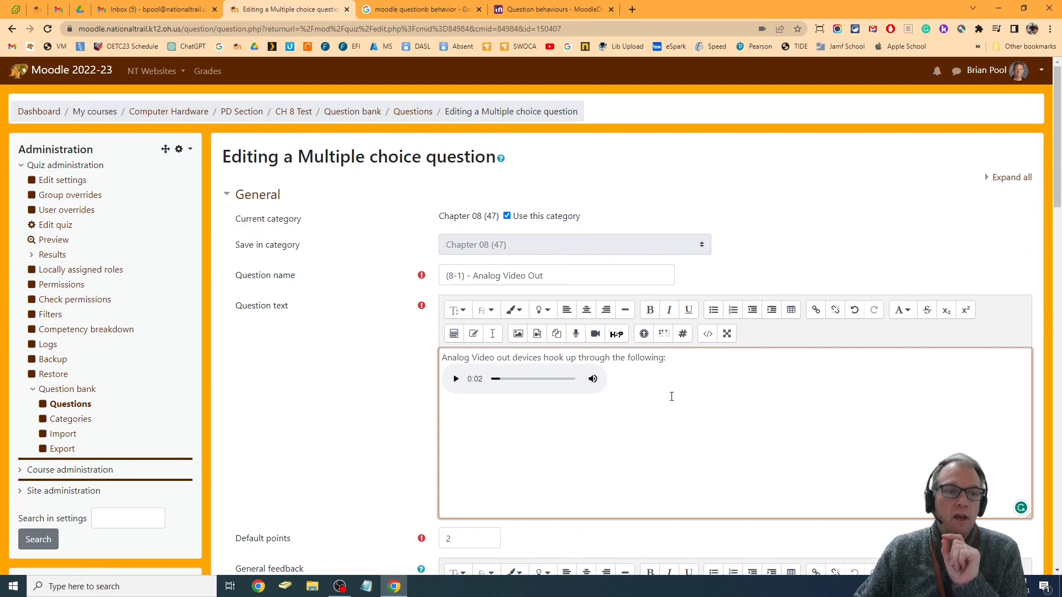
pyautogui.scroll(-6, 730, 376)
pyautogui.scroll(-7, 732, 379)
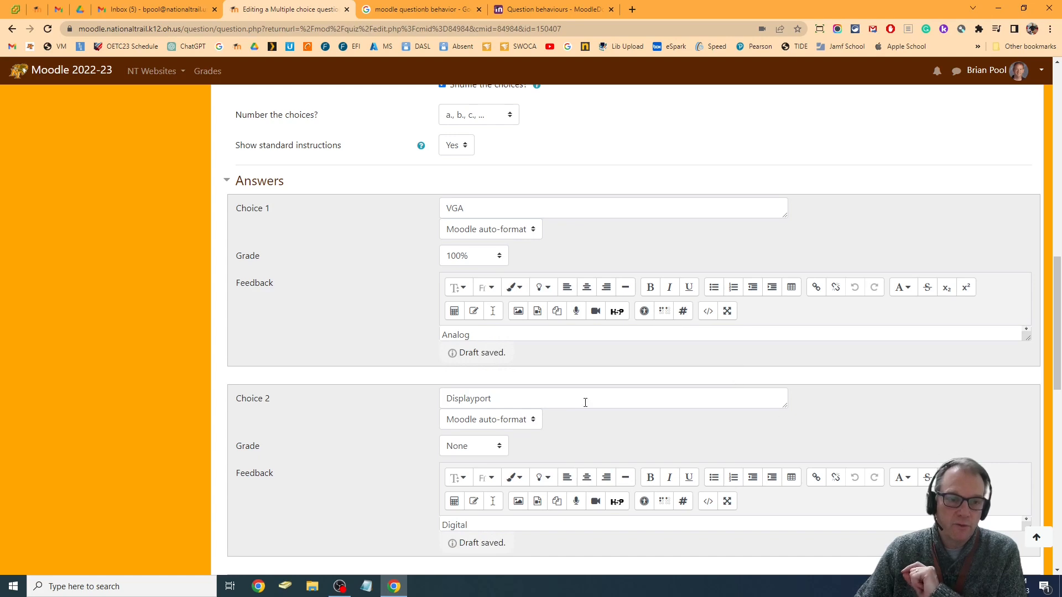
pyautogui.scroll(-5, 332, 304)
pyautogui.scroll(-4, 334, 314)
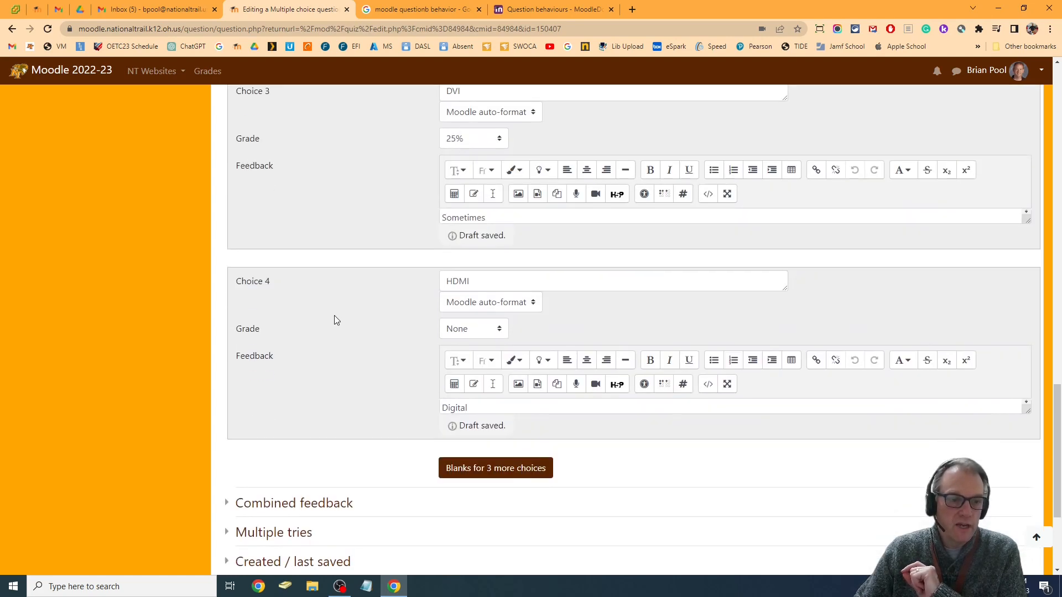
pyautogui.scroll(7, 371, 363)
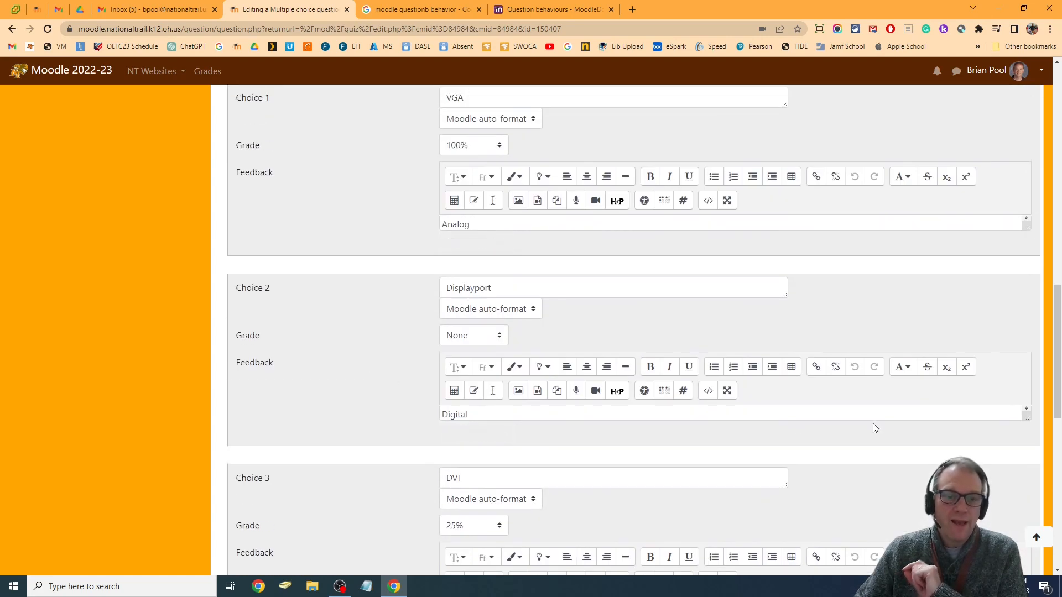
pyautogui.scroll(-4, 873, 427)
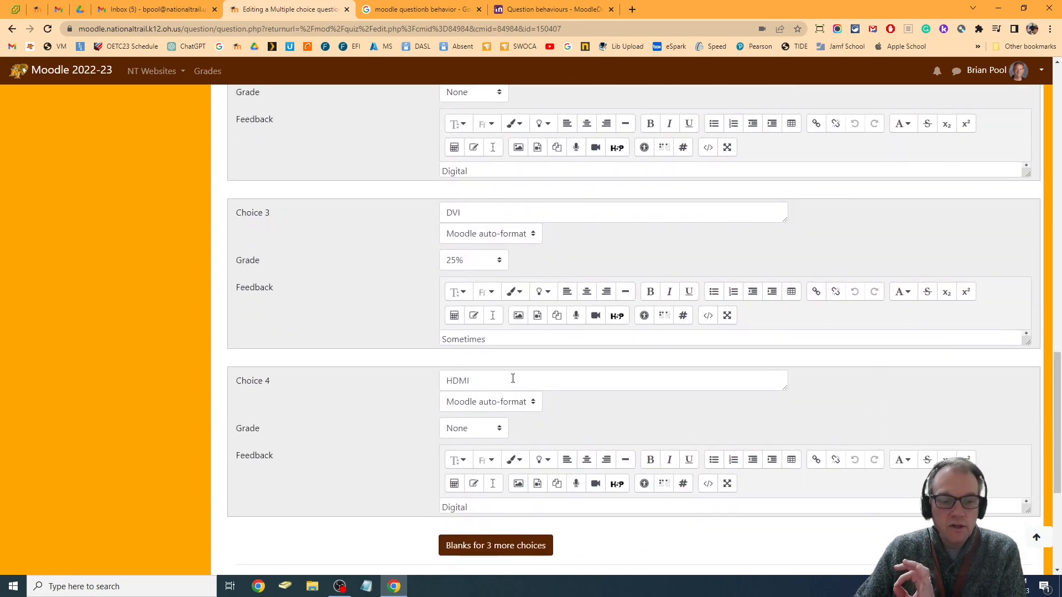
pyautogui.moveTo(512, 379); pyautogui.dragTo(390, 386)
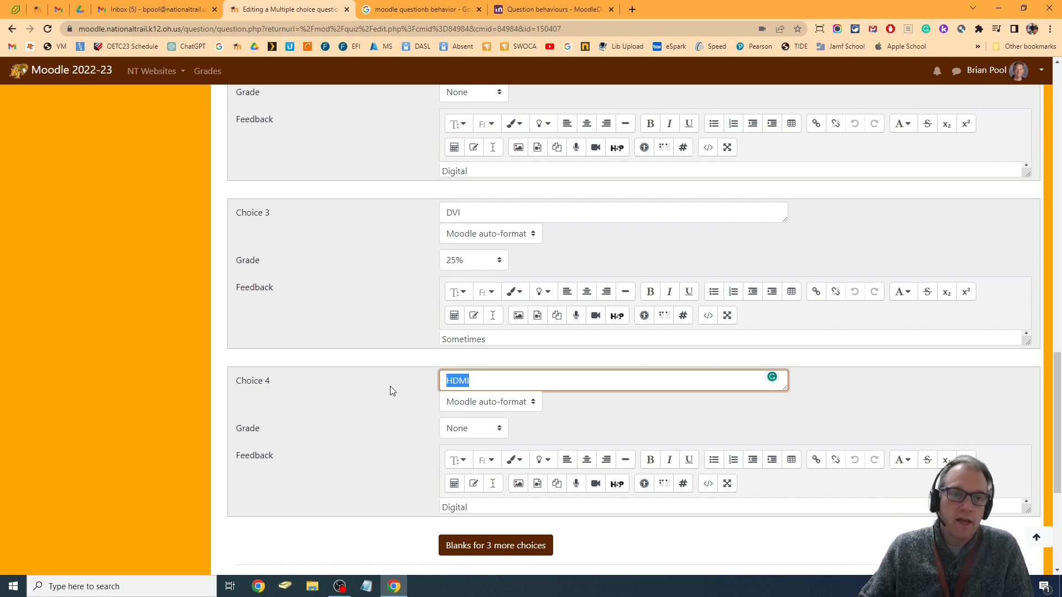
pyautogui.scroll(20, 676, 367)
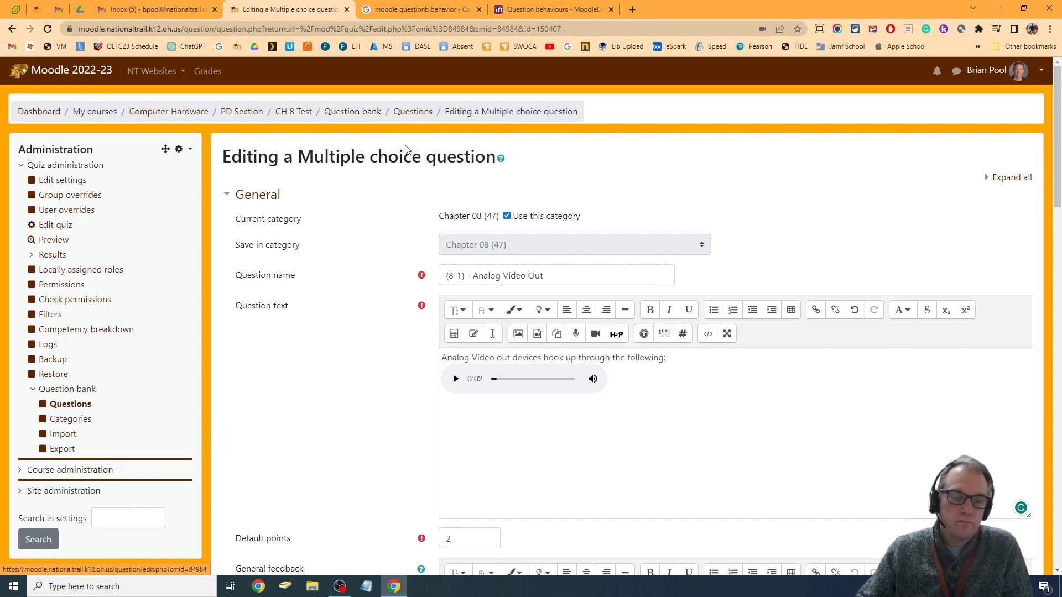
# Set the Analog Video Out question's penalty for each incorrect try to 0% in the multiple tries settings
pyautogui.scroll(-20, 731, 332)
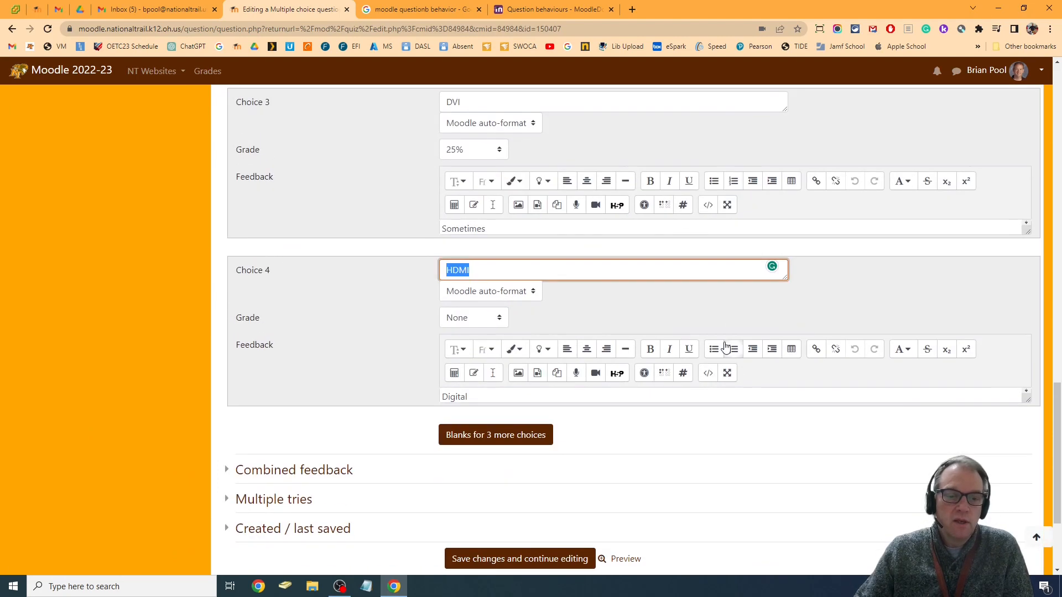
pyautogui.scroll(-3, 725, 348)
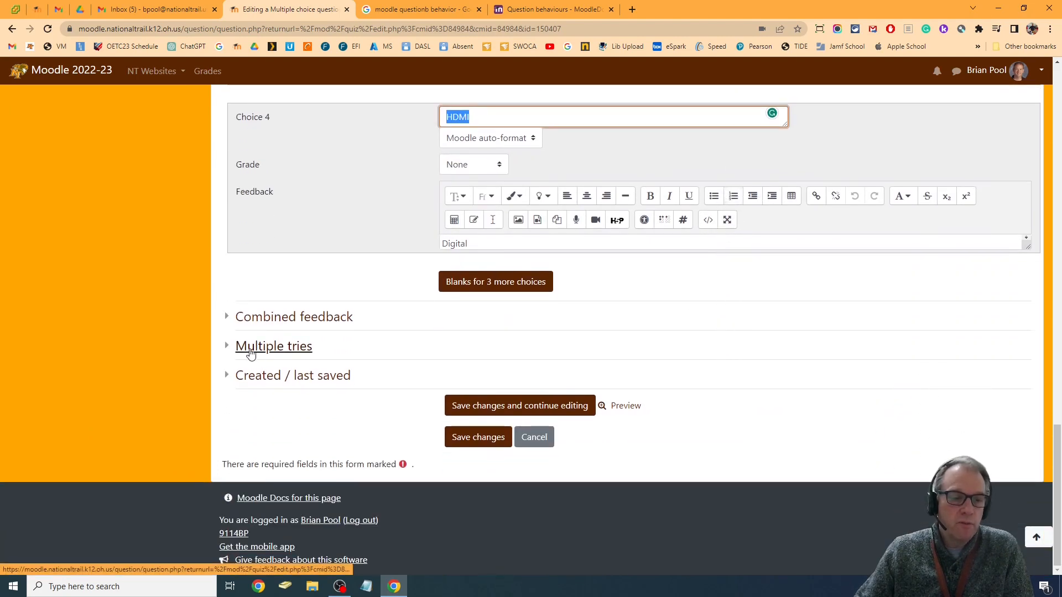
pyautogui.click(275, 349)
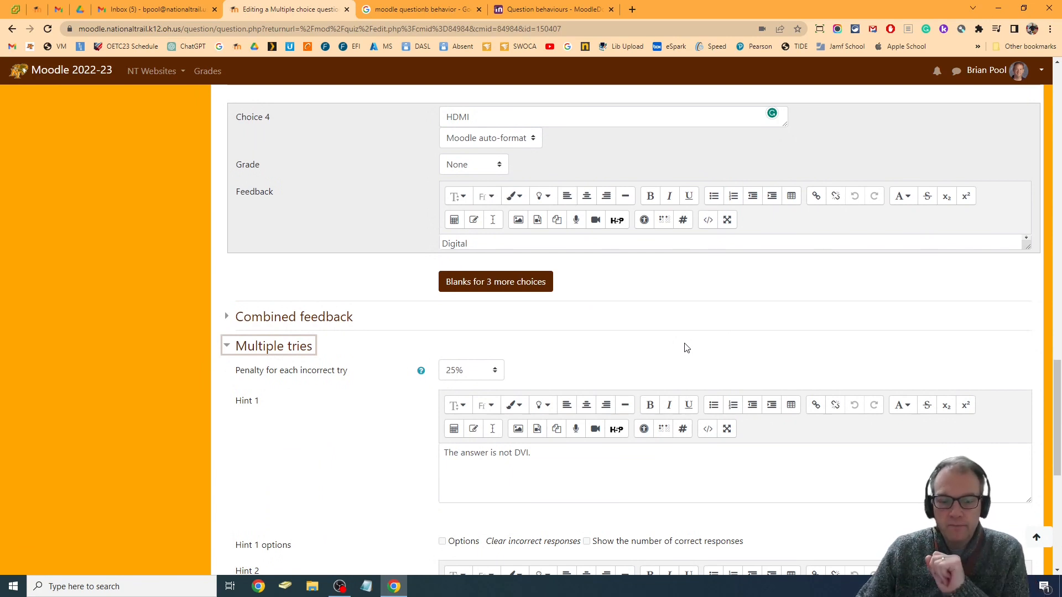
pyautogui.scroll(-2, 685, 346)
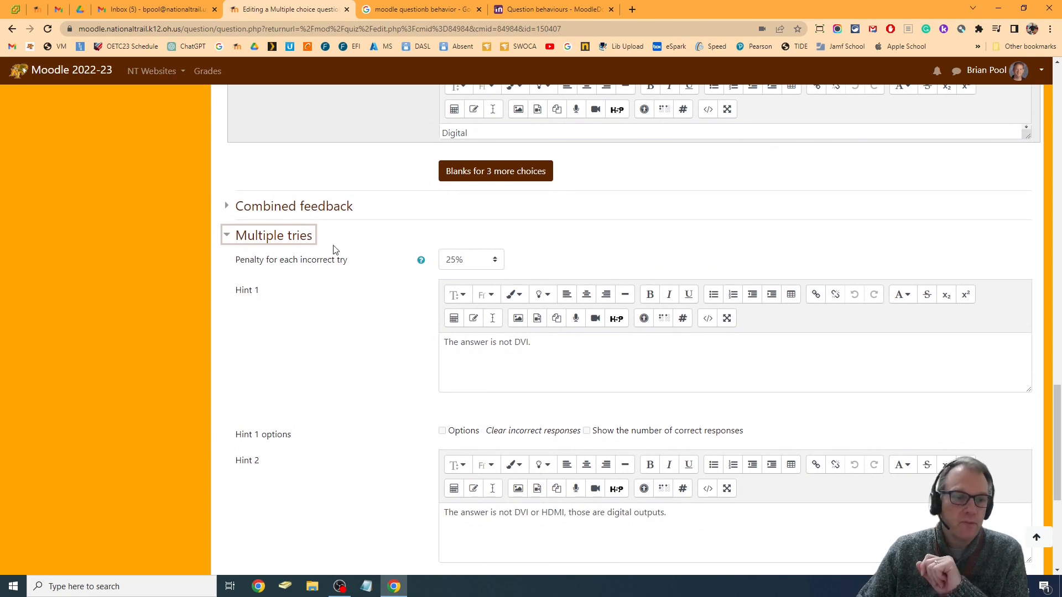
pyautogui.click(462, 262)
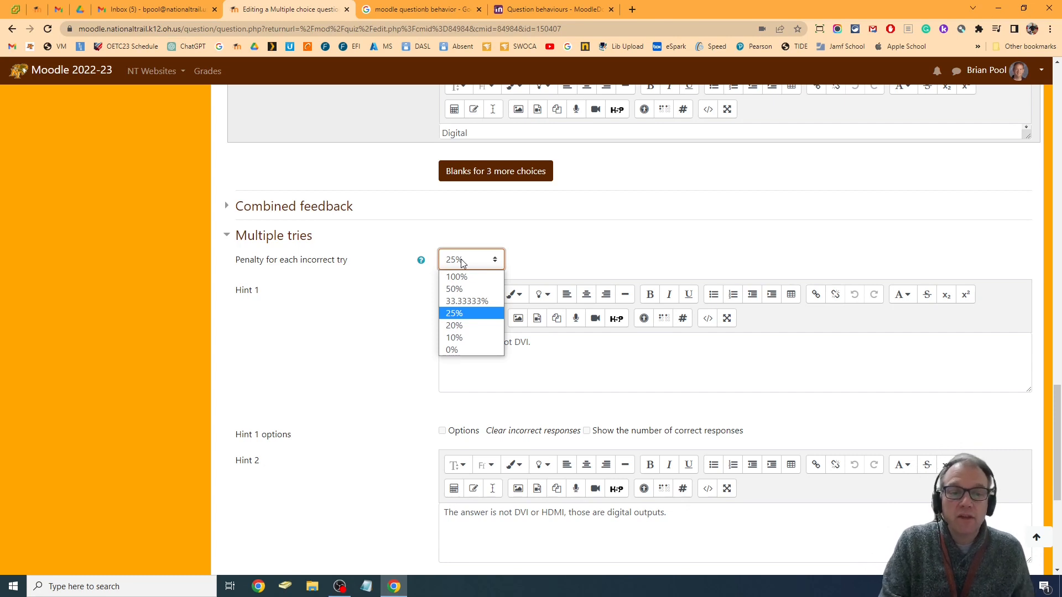
pyautogui.click(472, 350)
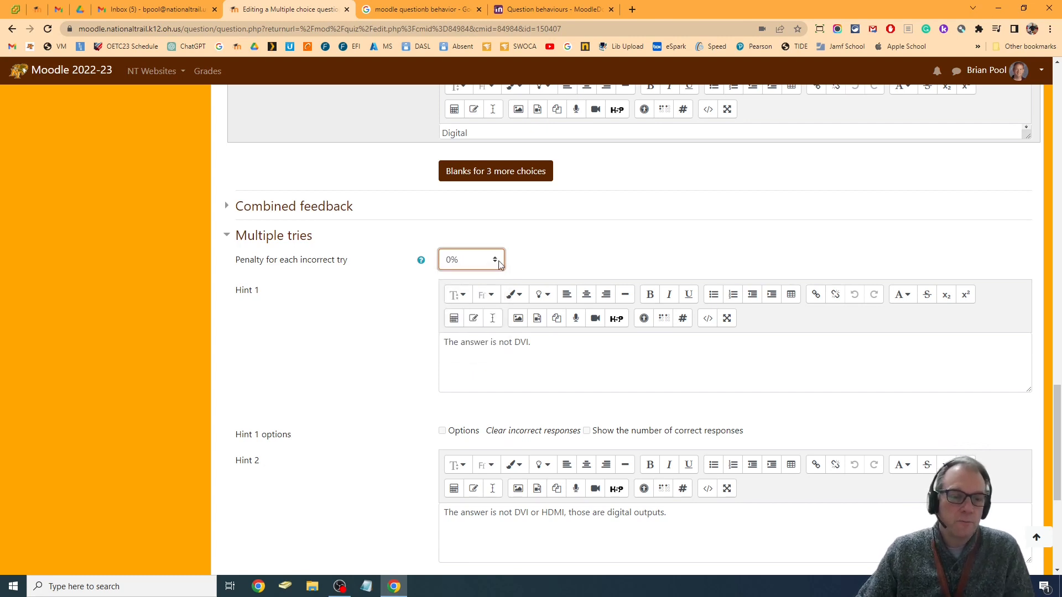
# Review the Analog Video Out question's two hints against its answer choices, grades and feedback
pyautogui.scroll(-2, 523, 323)
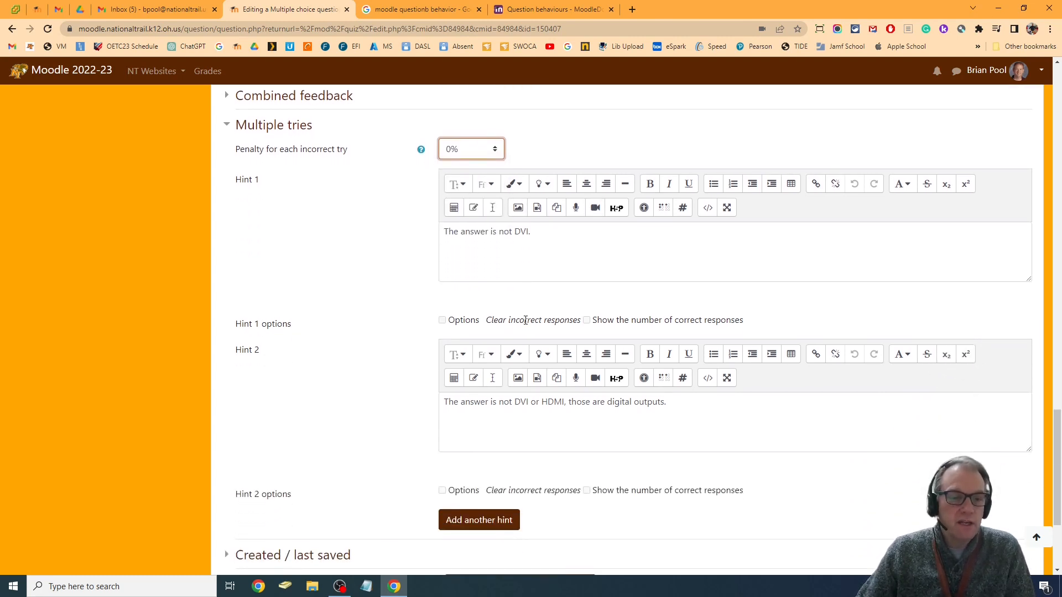
pyautogui.moveTo(441, 233); pyautogui.dragTo(536, 234)
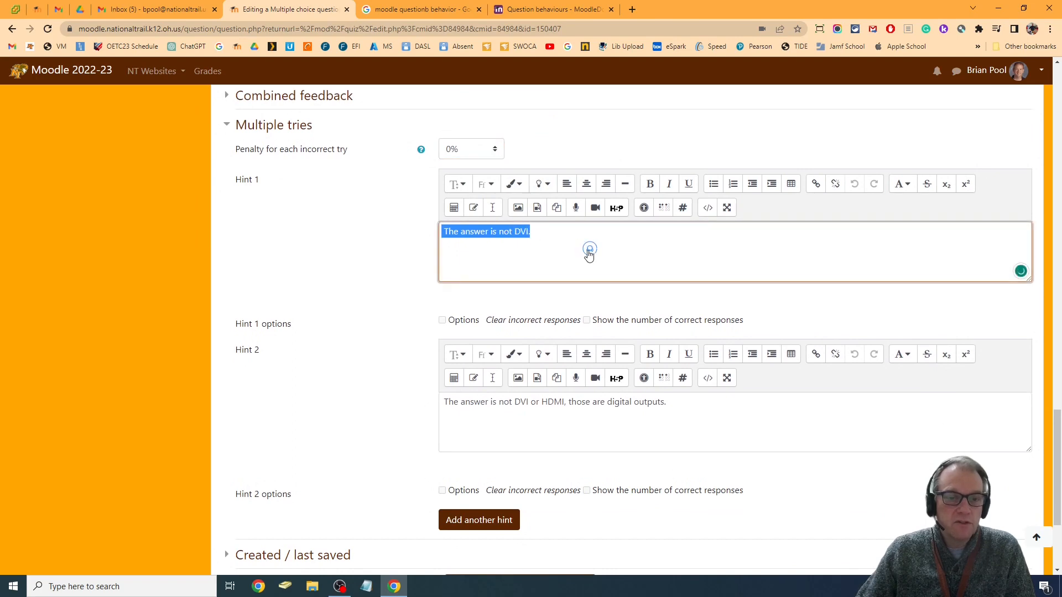
pyautogui.scroll(10, 590, 253)
pyautogui.scroll(4, 668, 278)
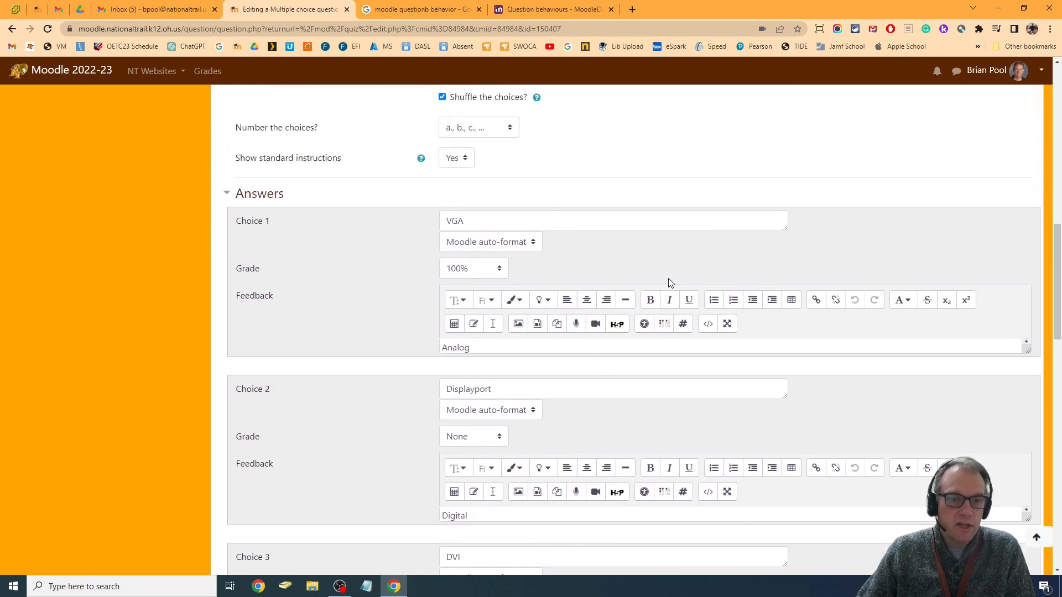
pyautogui.scroll(-6, 669, 277)
pyautogui.scroll(-7, 668, 276)
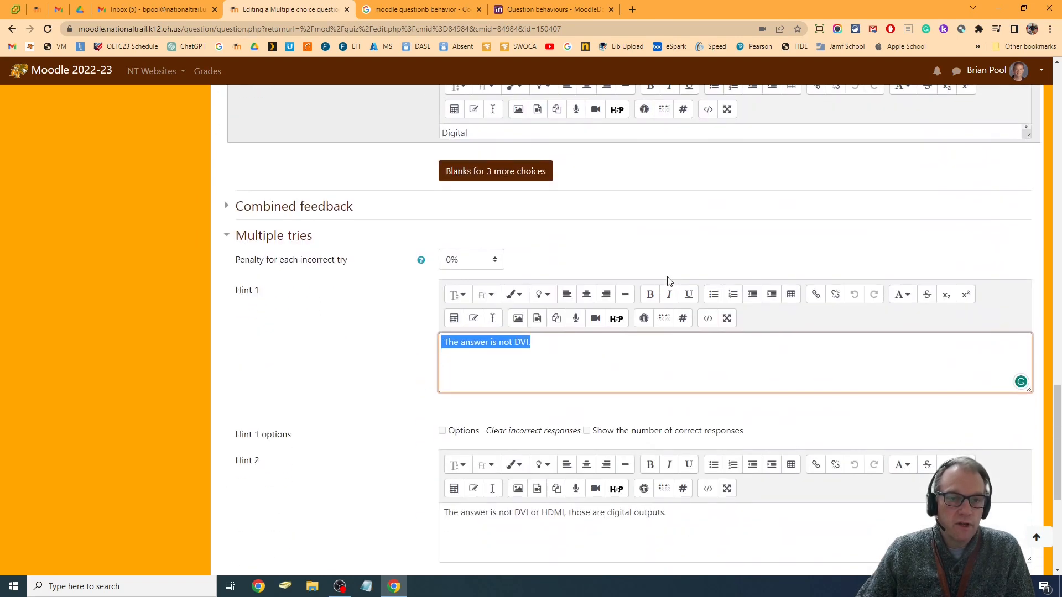
pyautogui.scroll(-3, 668, 281)
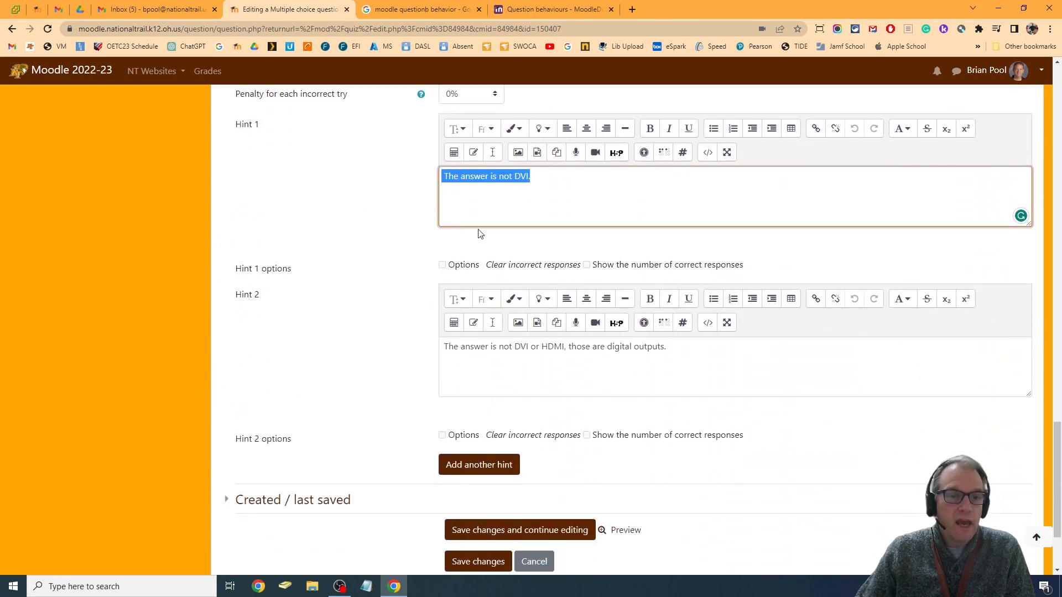
pyautogui.scroll(1, 648, 243)
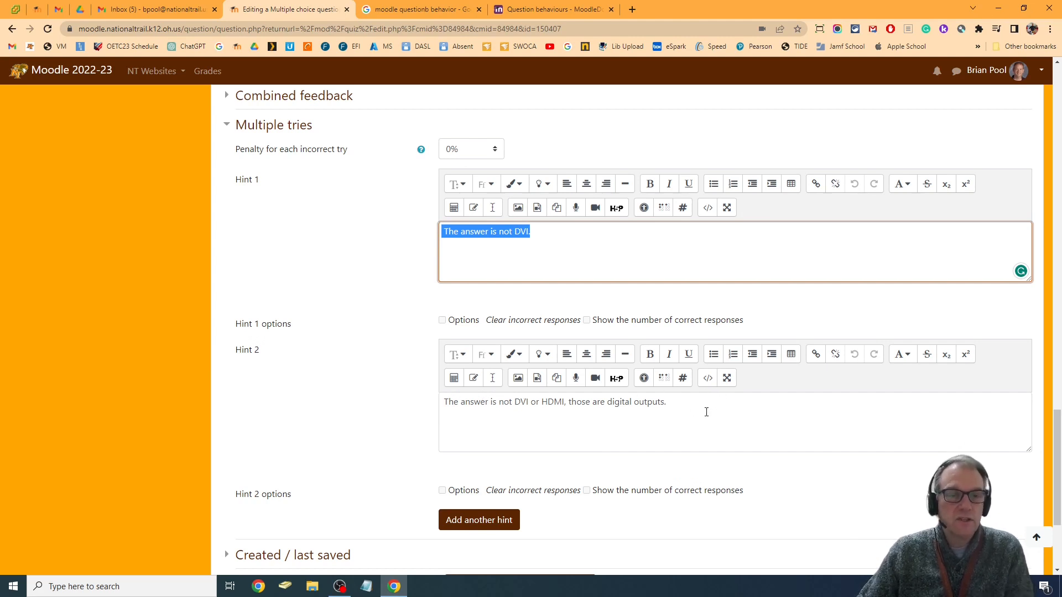
pyautogui.scroll(9, 707, 412)
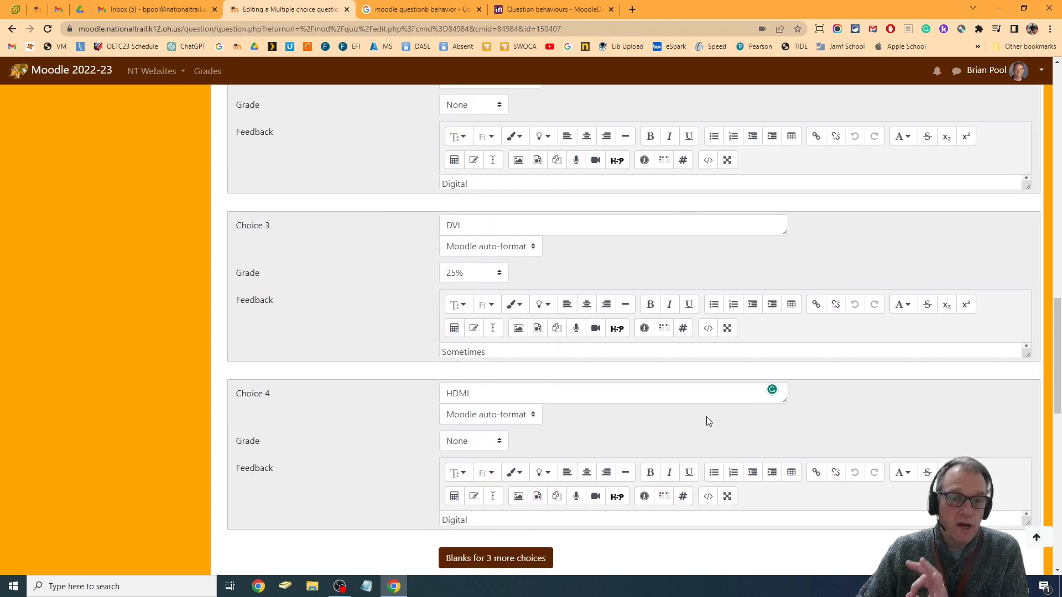
pyautogui.scroll(-6, 706, 415)
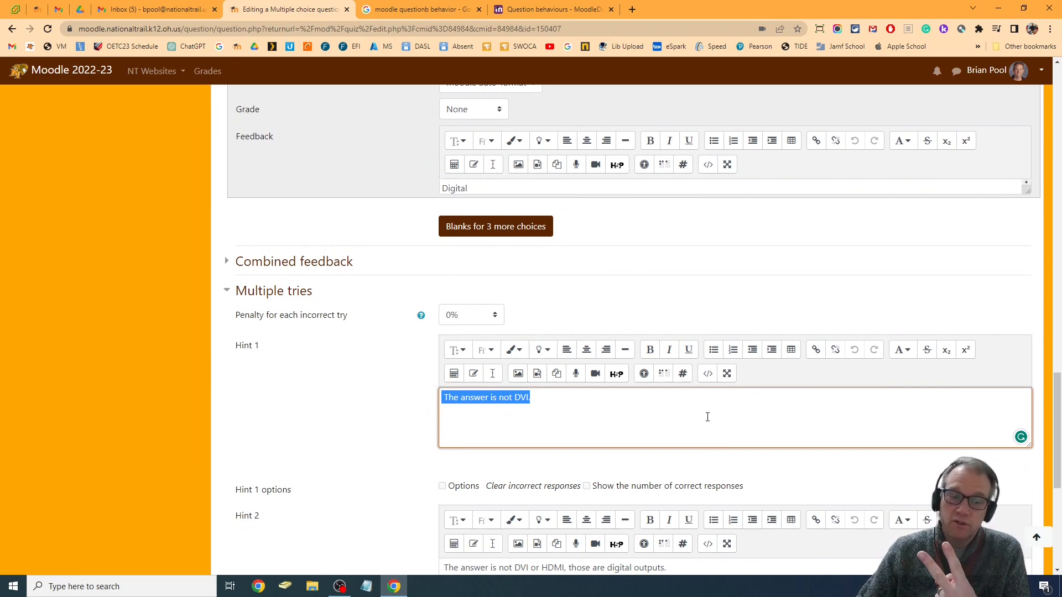
# Delete the Hint 2 text of the Analog Video Out question and save the question
pyautogui.scroll(-3, 707, 418)
pyautogui.moveTo(677, 409); pyautogui.dragTo(286, 420)
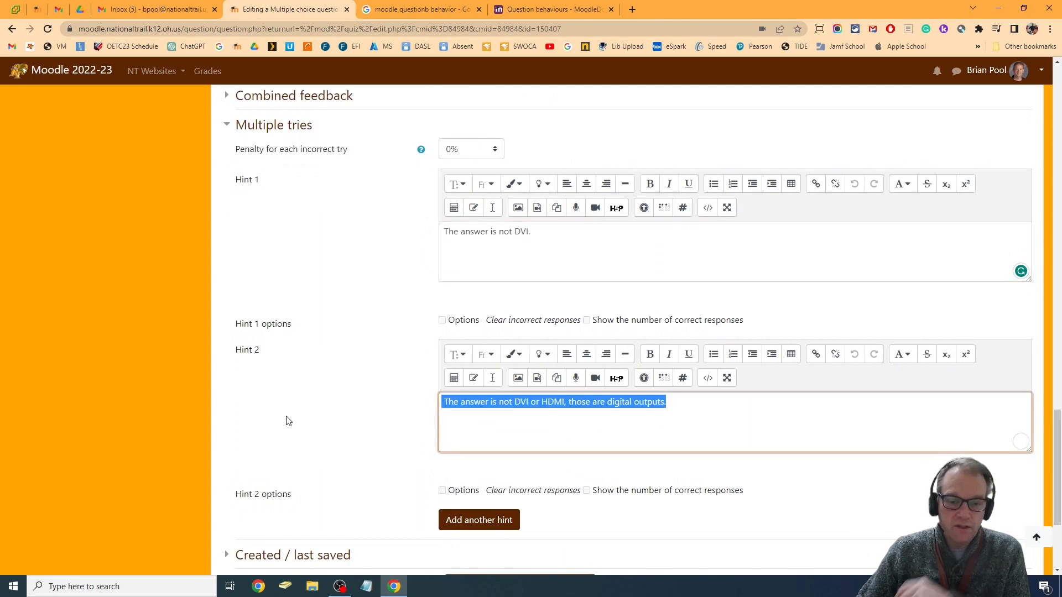
pyautogui.press('BackSpace')
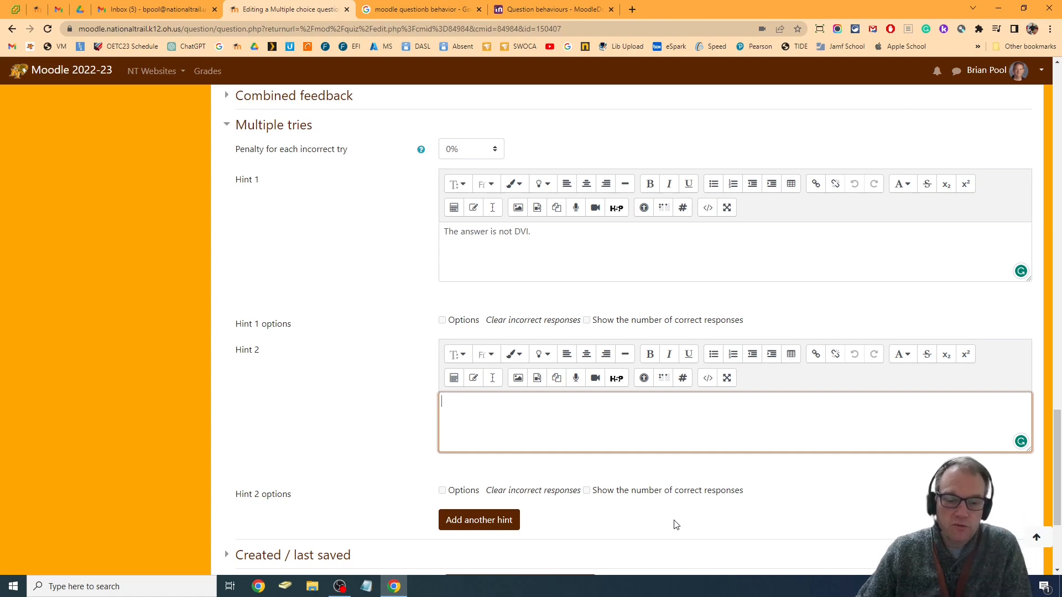
pyautogui.scroll(-3, 676, 517)
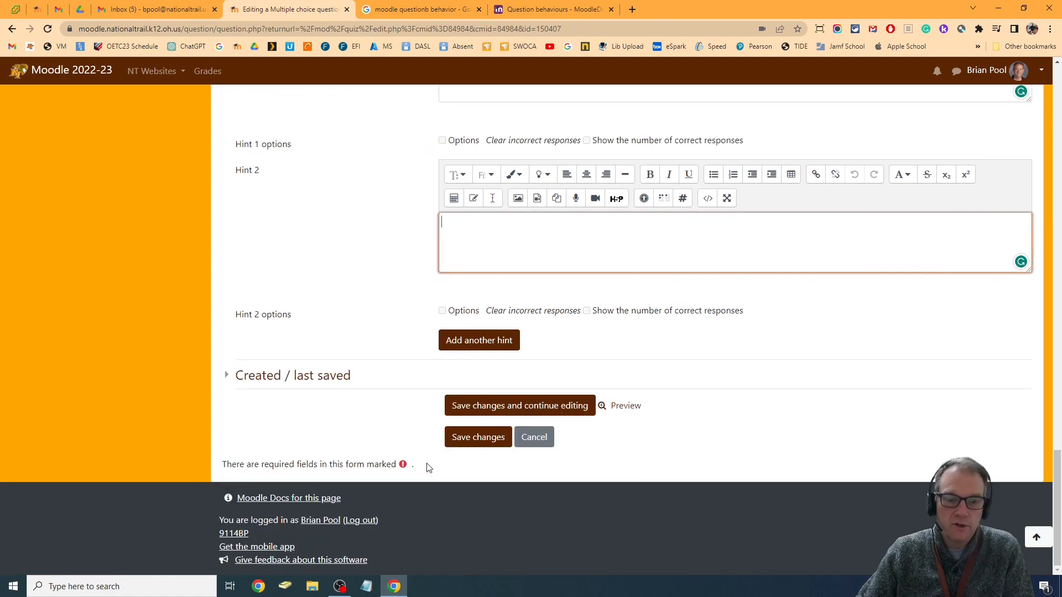
pyautogui.click(497, 439)
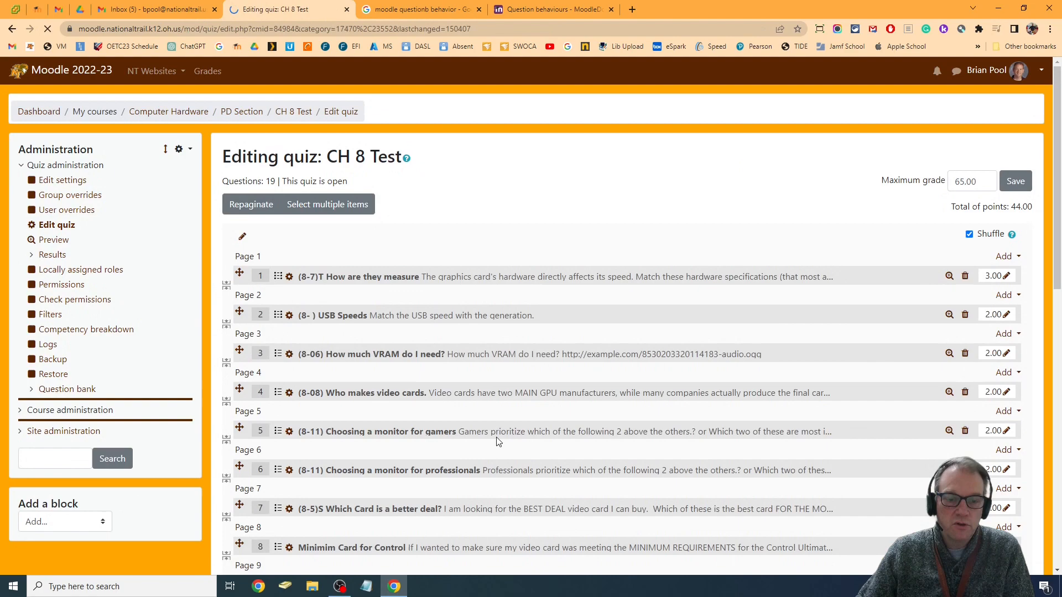
# Preview the Analog Video Out question from the quiz's question list and play its audio clip
pyautogui.scroll(-12, 714, 427)
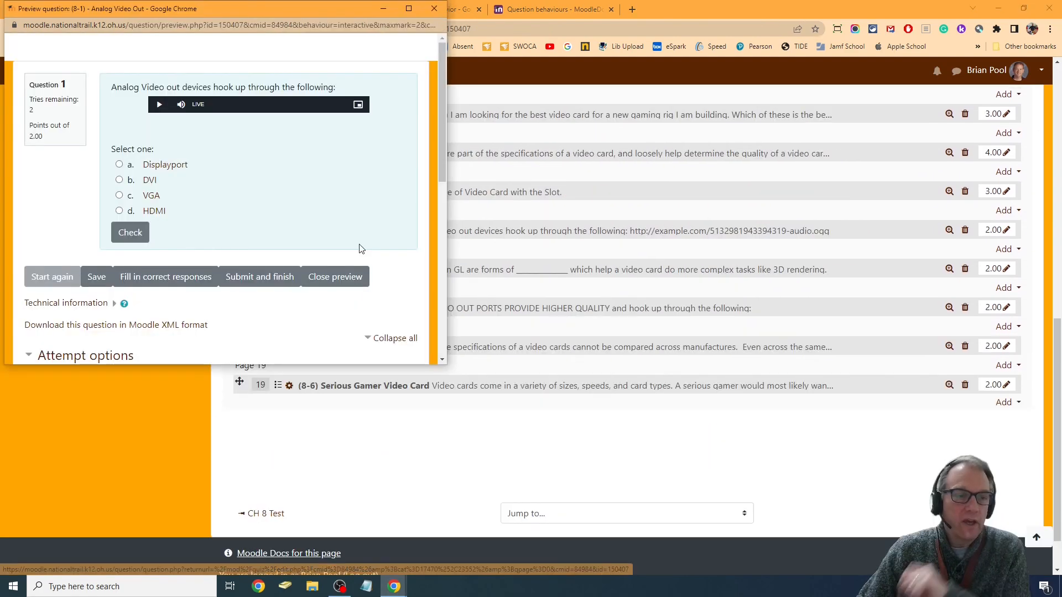
pyautogui.moveTo(272, 9); pyautogui.dragTo(549, 73)
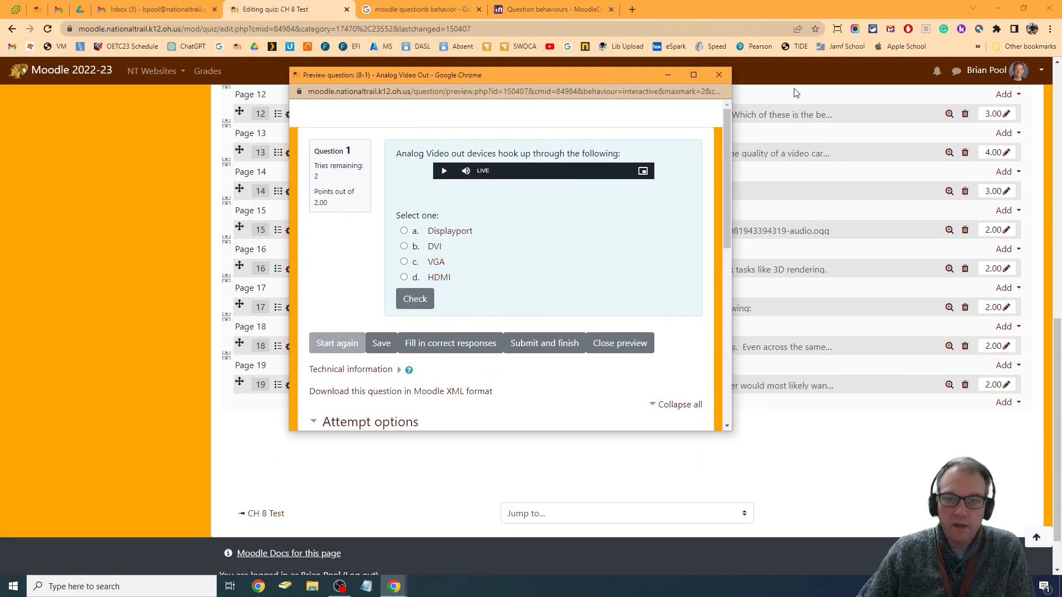
pyautogui.click(719, 78)
pyautogui.click(949, 231)
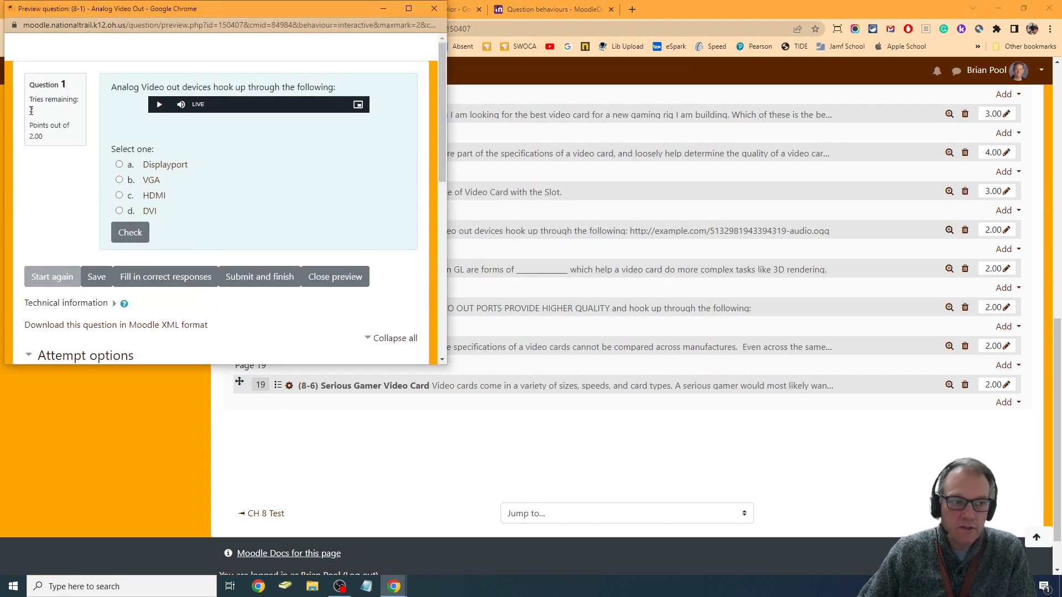
pyautogui.click(159, 105)
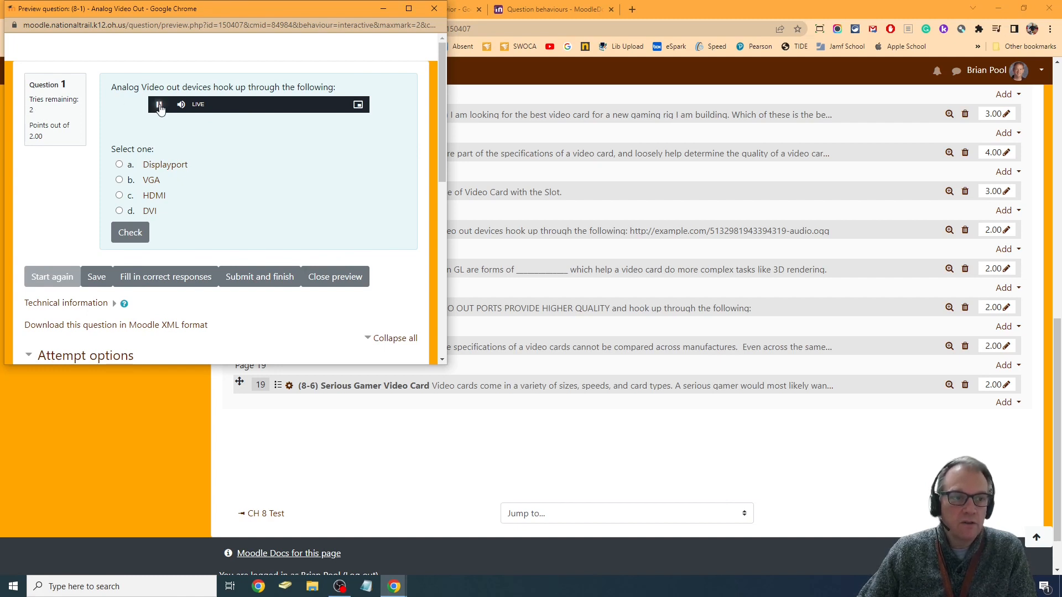
pyautogui.click(160, 106)
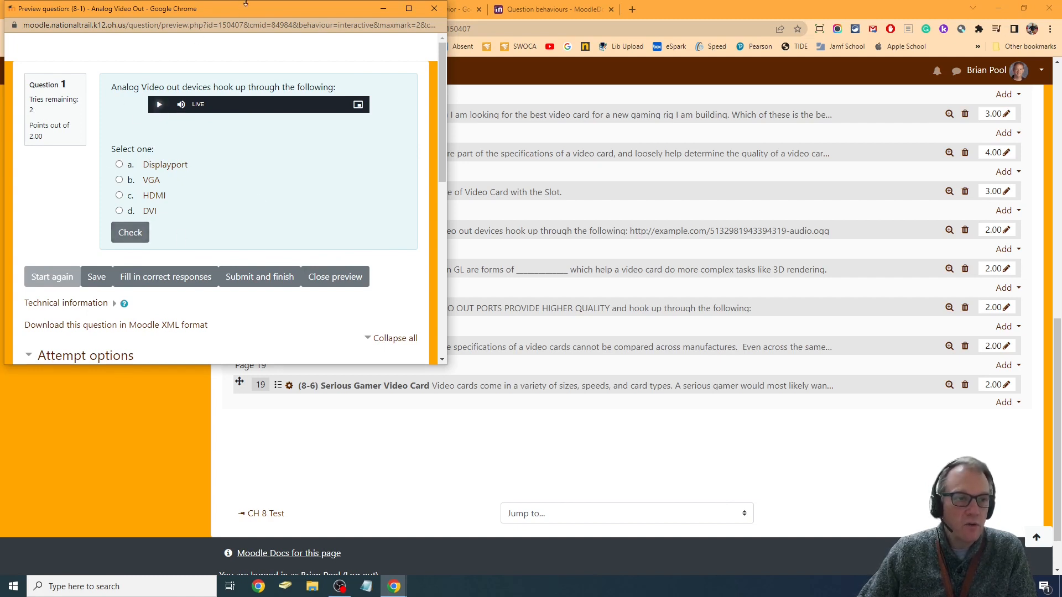
pyautogui.moveTo(254, 8); pyautogui.dragTo(442, 40)
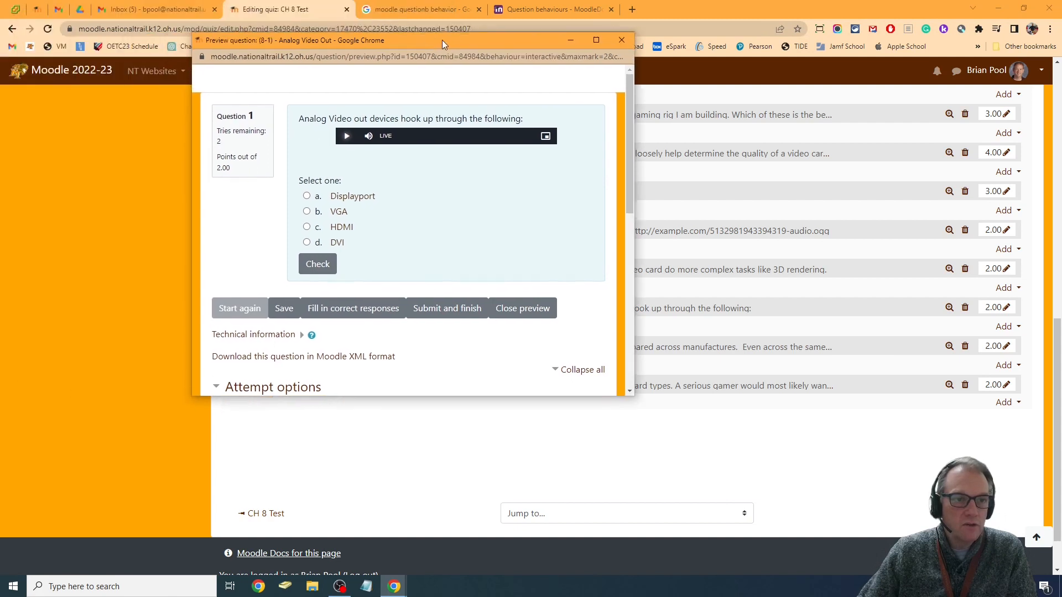
# Test the previewed question by checking the answer Displayport, trying again and checking the answer VGA
pyautogui.click(306, 195)
pyautogui.click(320, 283)
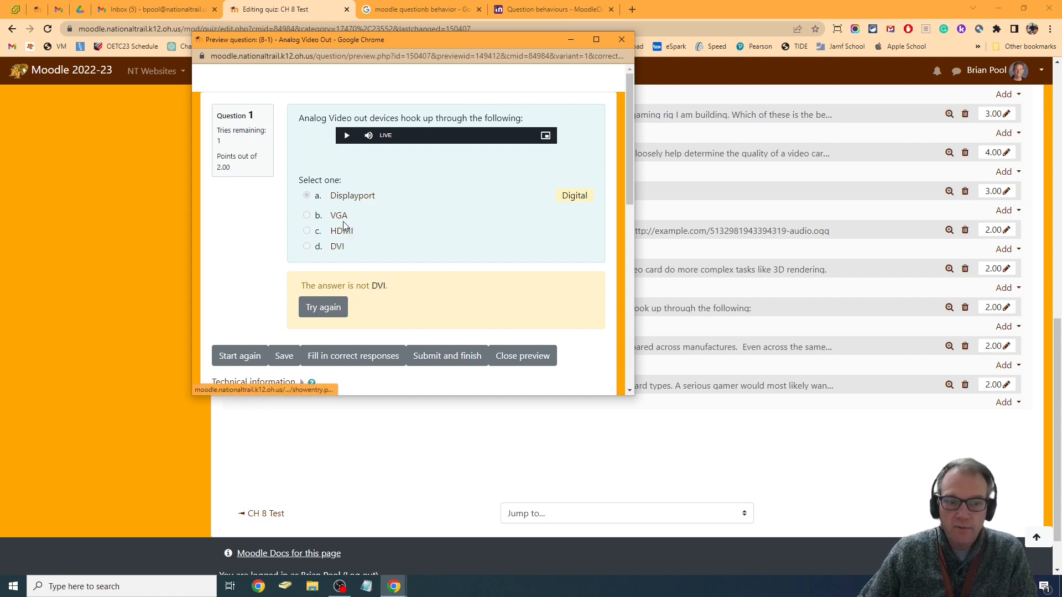
pyautogui.click(325, 309)
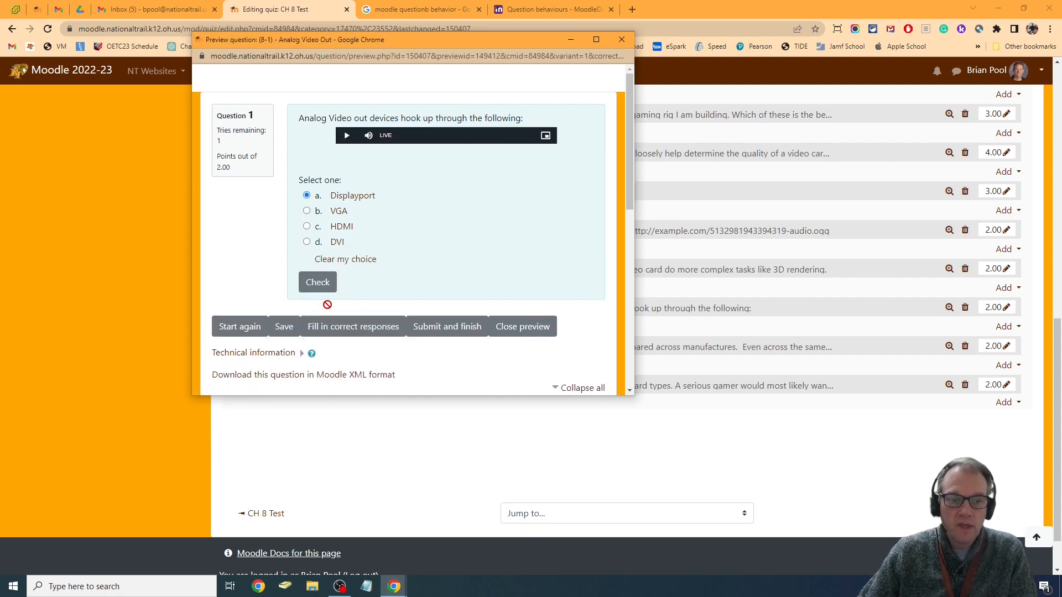
pyautogui.click(308, 212)
pyautogui.click(318, 283)
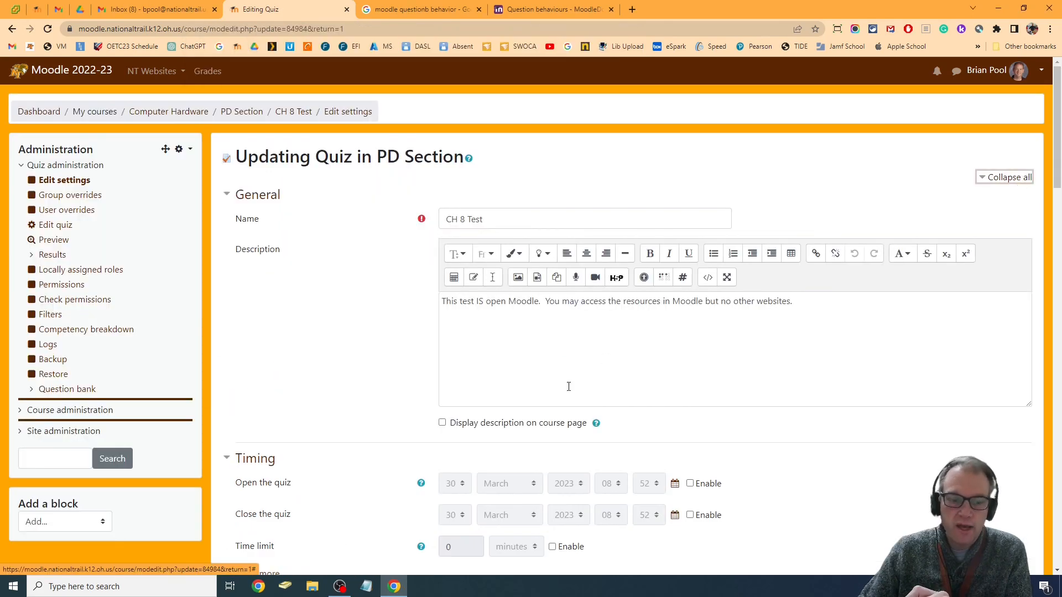
# Switch how questions behave in the CH 8 Test quiz settings to Deferred feedback
pyautogui.scroll(-10, 570, 393)
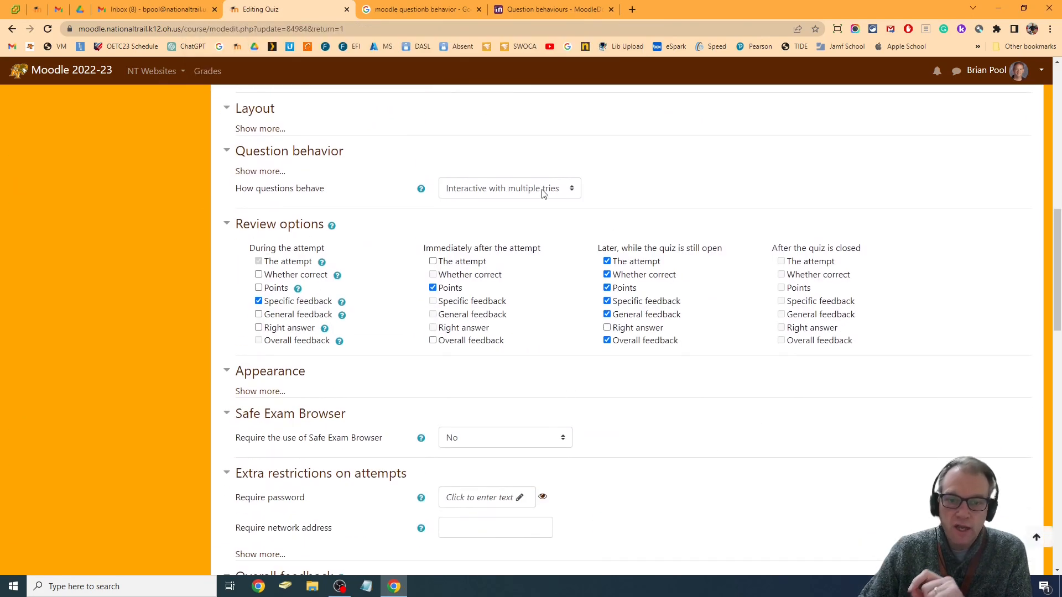
pyautogui.click(543, 190)
pyautogui.click(547, 279)
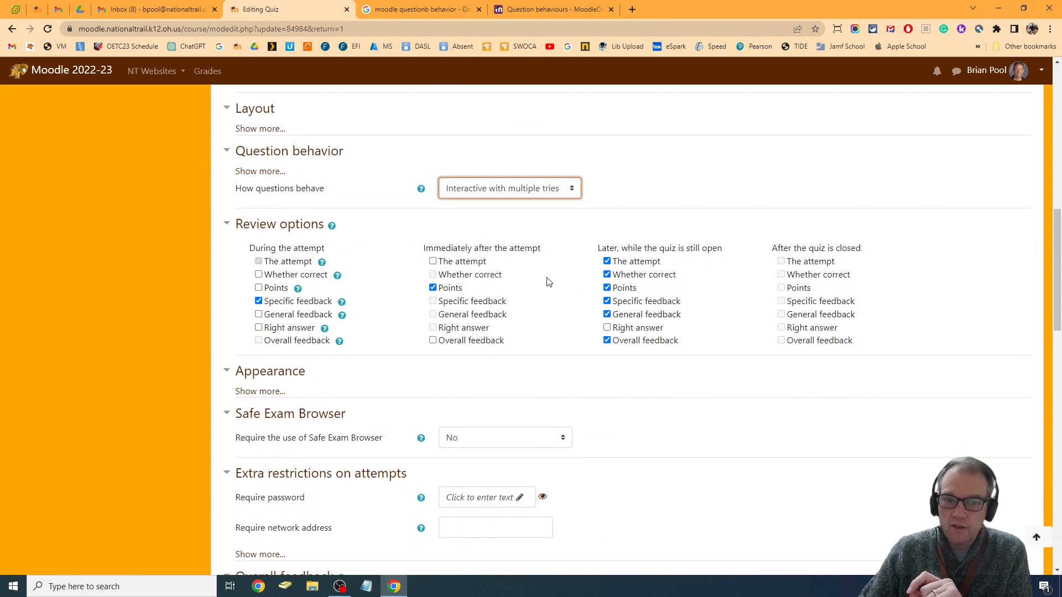
pyautogui.click(538, 195)
pyautogui.click(512, 229)
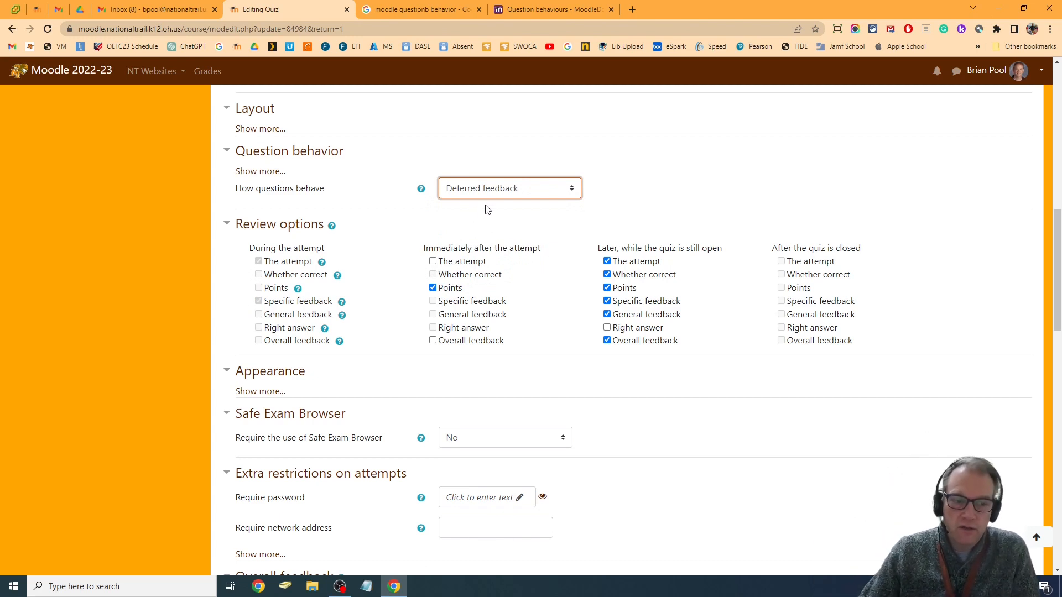
# Set how questions behave to Interactive with multiple tries, then save the quiz settings and display the quiz
pyautogui.click(528, 183)
pyautogui.click(529, 280)
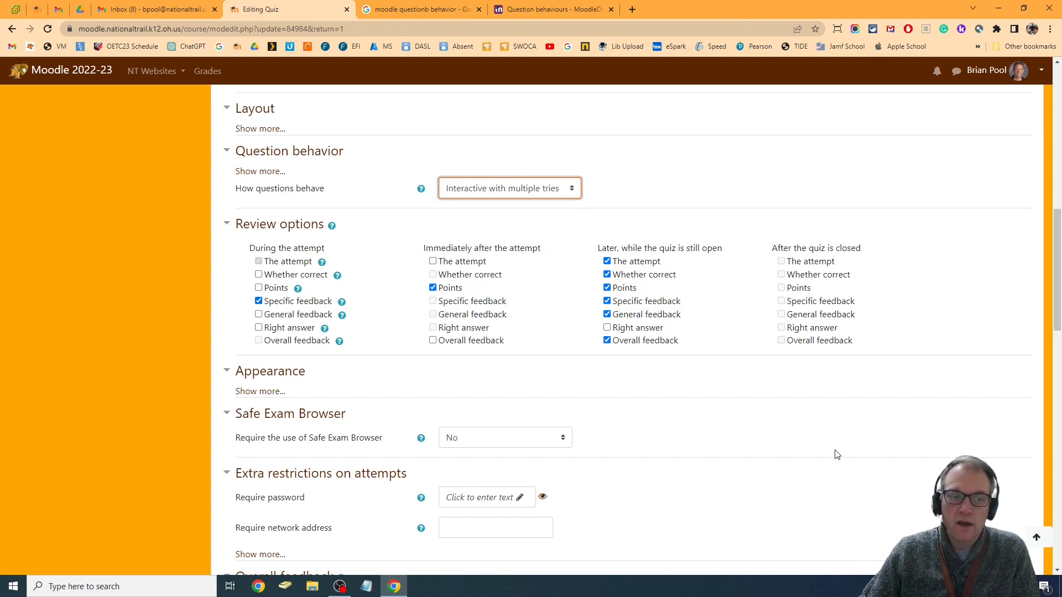
pyautogui.scroll(-15, 836, 450)
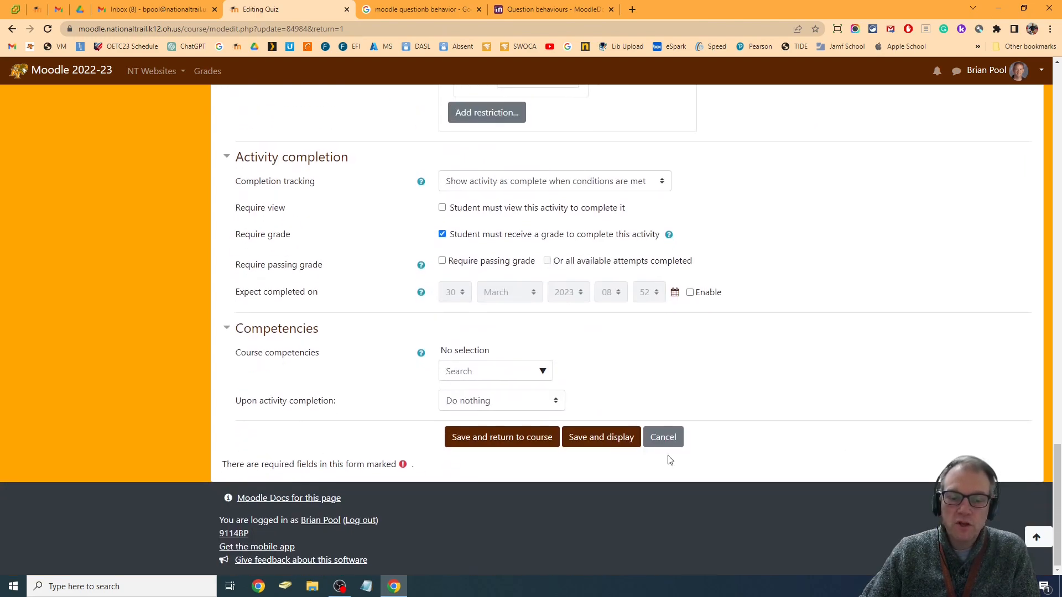
pyautogui.click(622, 443)
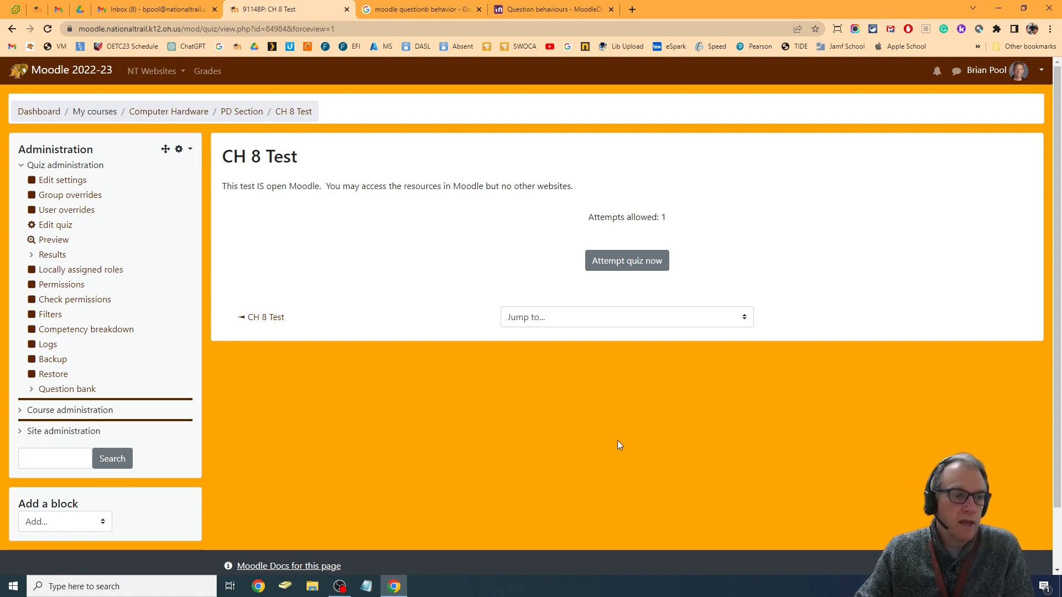
# Preview the CH 8 Test quiz, go to question 2 and open that question for editing
pyautogui.click(53, 241)
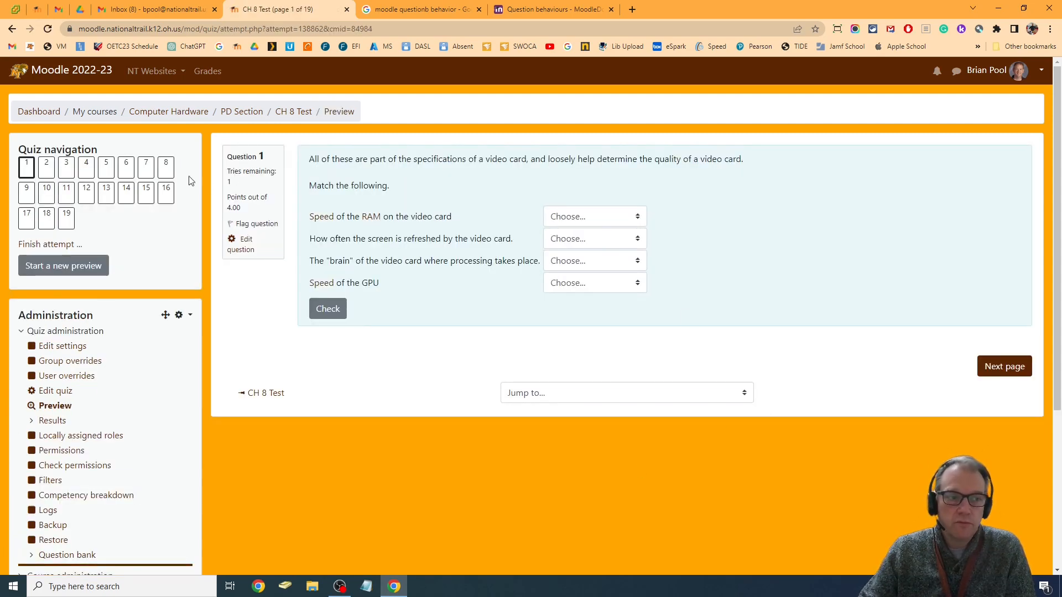
pyautogui.click(46, 167)
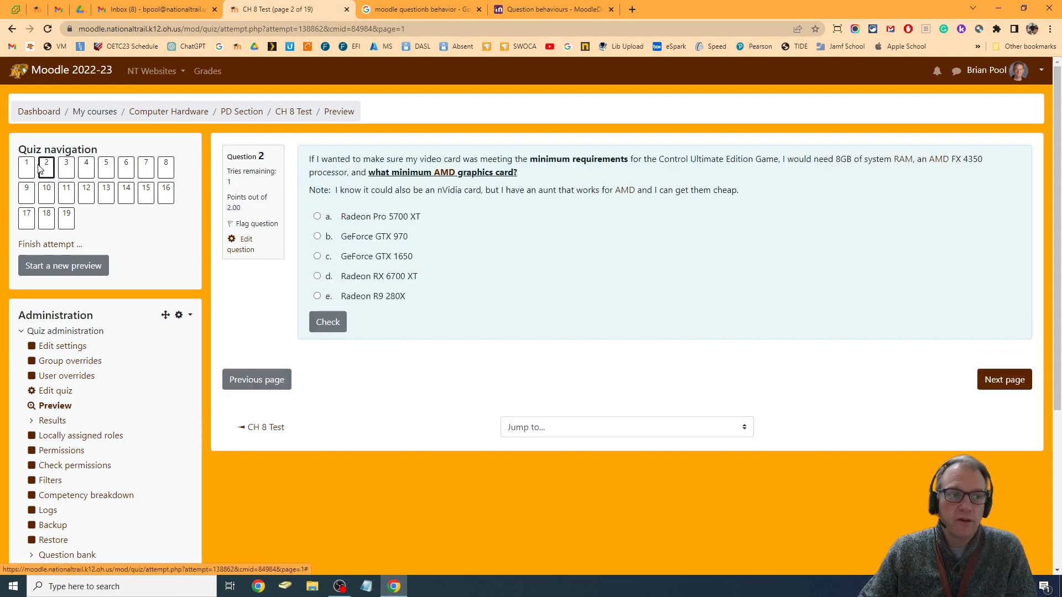
pyautogui.click(241, 256)
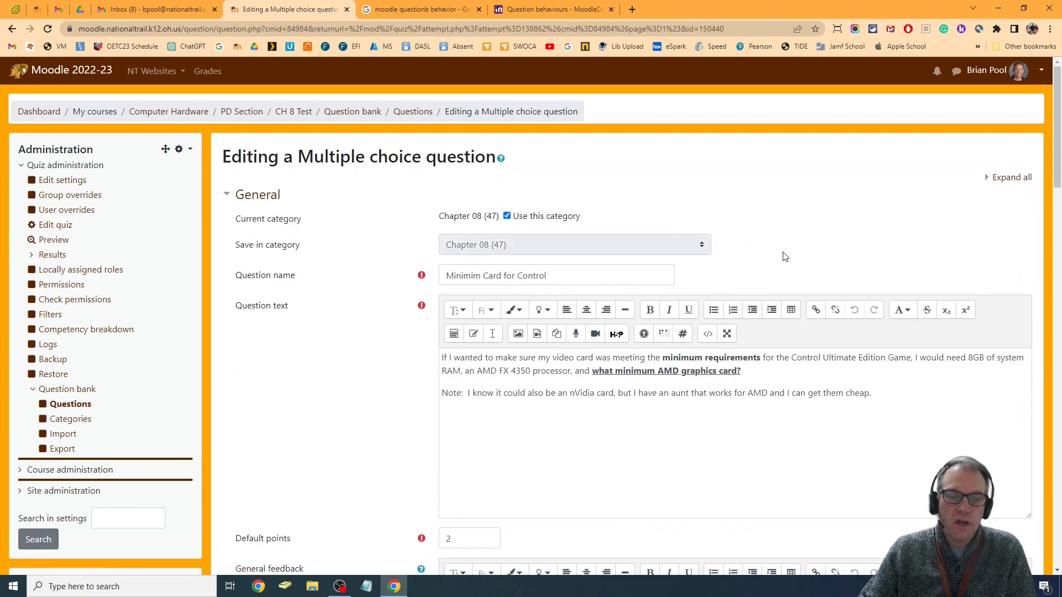
# Set the Minimim Card for Control question's penalty for each incorrect try to 0% and look over its answer choices
pyautogui.scroll(-19, 783, 257)
pyautogui.scroll(-8, 782, 261)
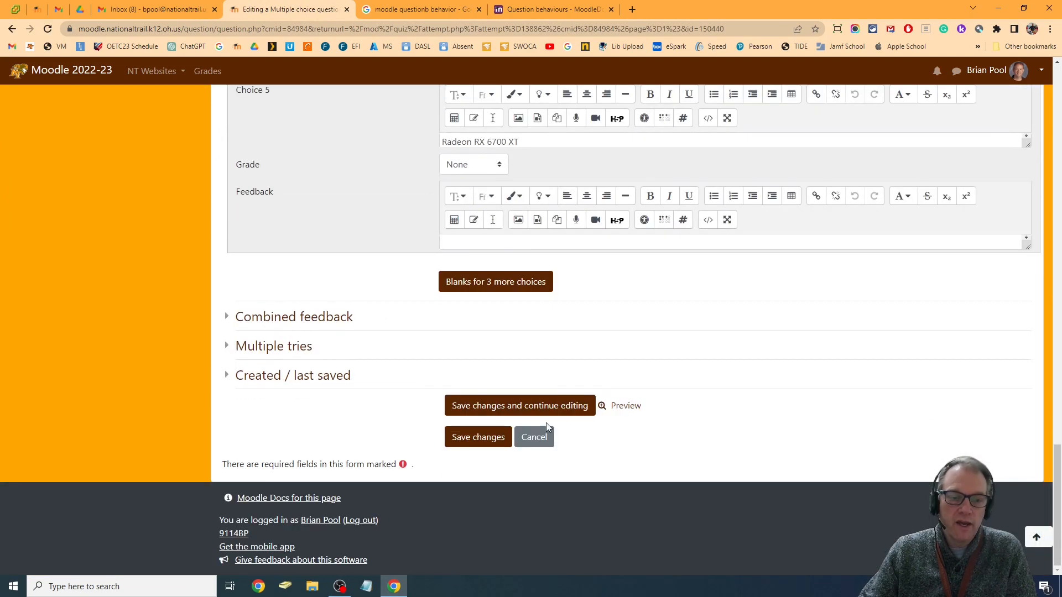
pyautogui.click(292, 347)
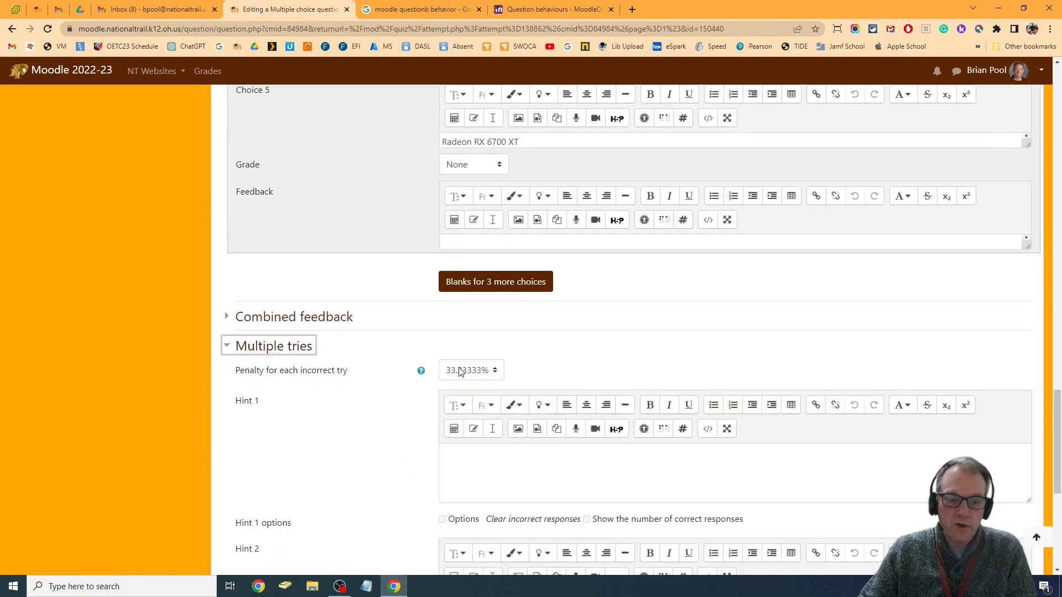
pyautogui.click(461, 372)
pyautogui.click(455, 461)
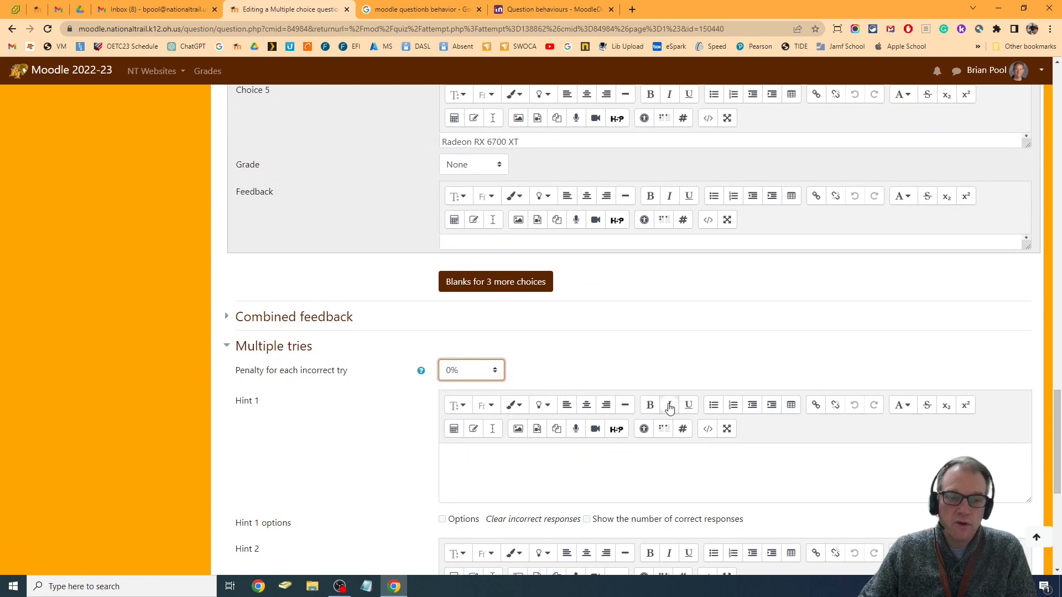
pyautogui.scroll(15, 669, 409)
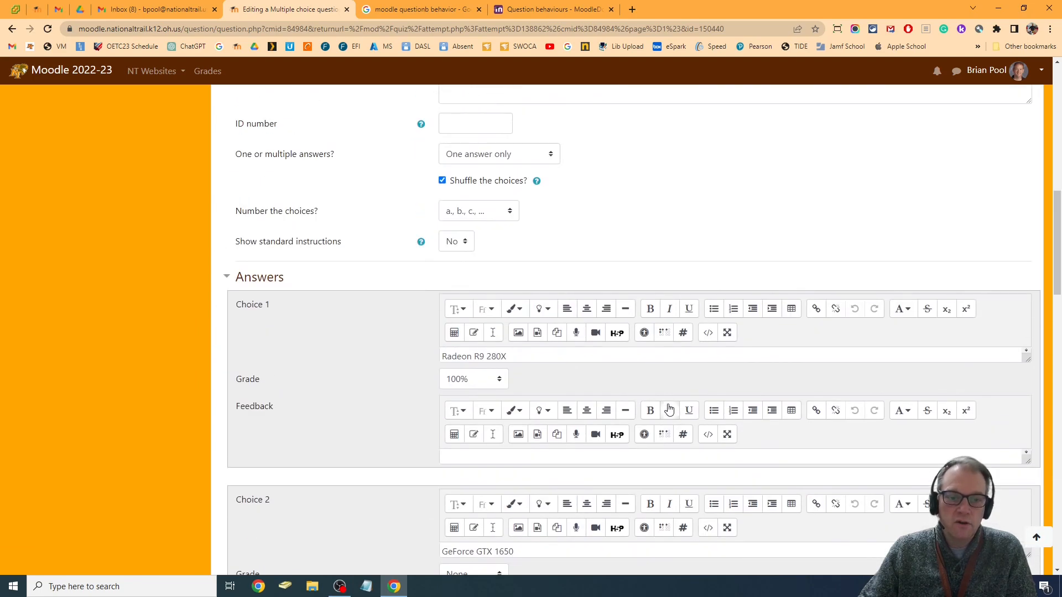
pyautogui.scroll(-15, 670, 409)
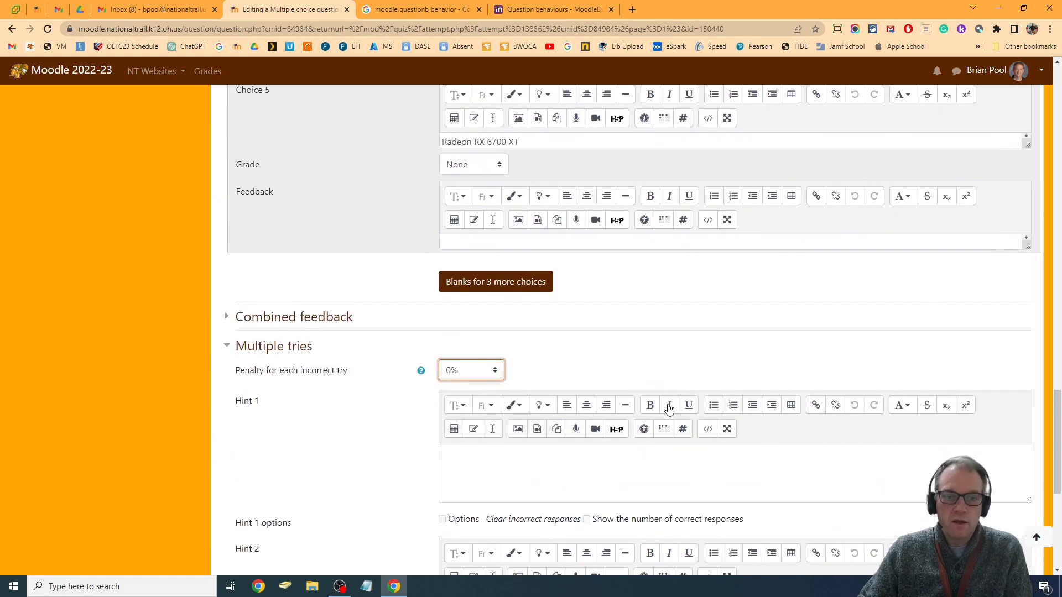
# Add "It is a Radeon card." as Hint 1 of the question and save the changes
pyautogui.click(549, 486)
pyautogui.write('It is a Radeon card.')
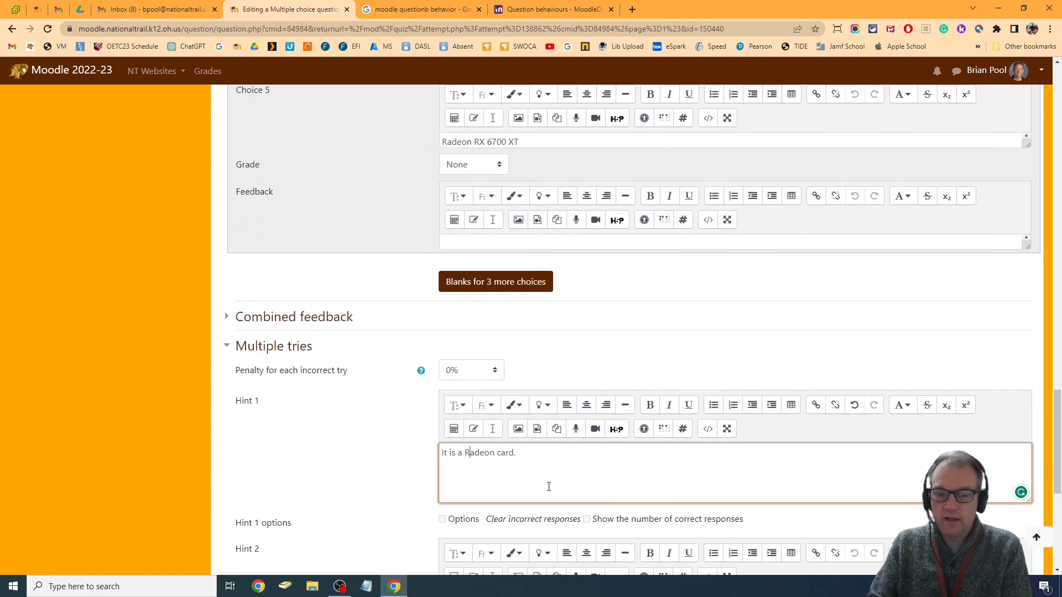
pyautogui.scroll(-3, 579, 488)
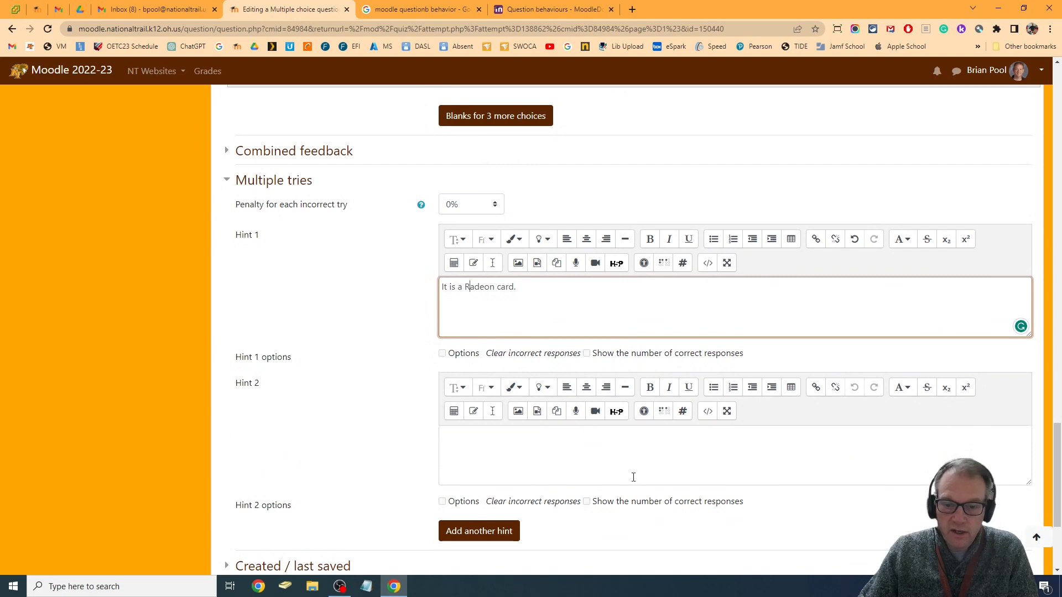
pyautogui.scroll(-3, 609, 535)
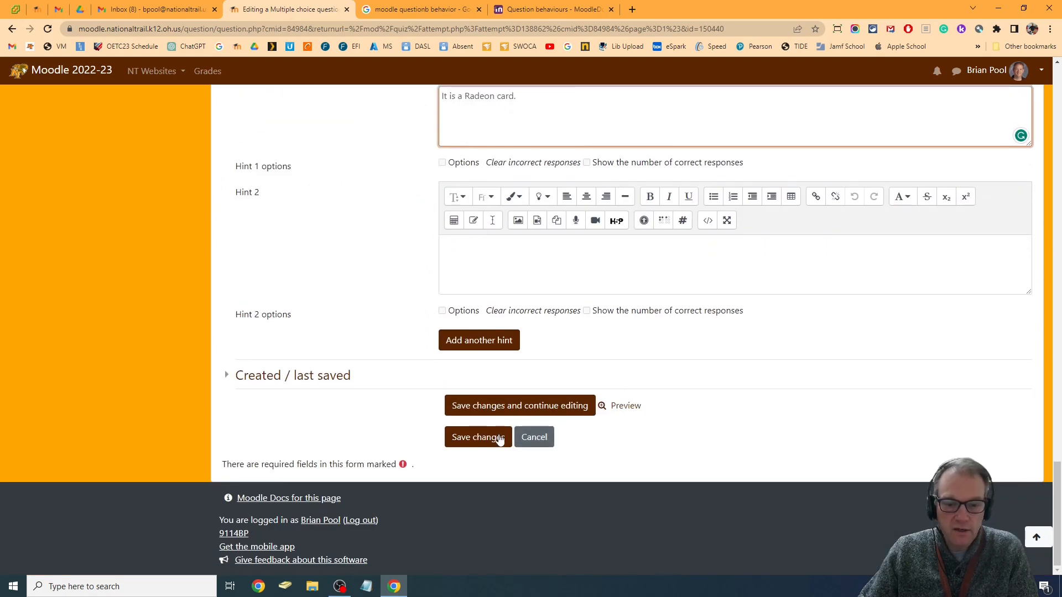
pyautogui.click(473, 438)
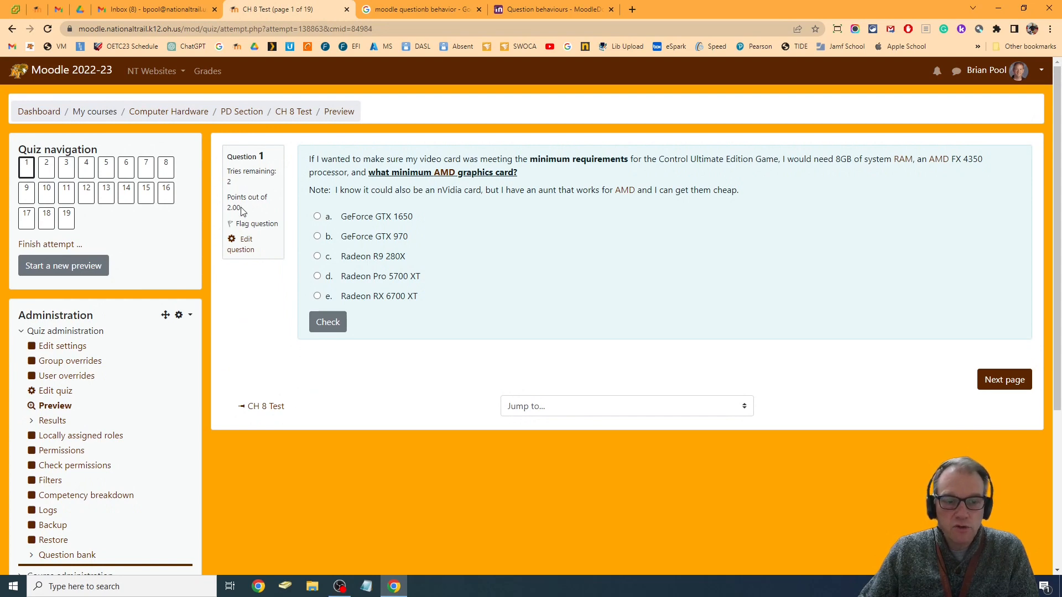
# Answer question 1 of the preview with GeForce GTX 970 and check it, then try again with Radeon R9 280X and check that
pyautogui.click(323, 238)
pyautogui.click(339, 350)
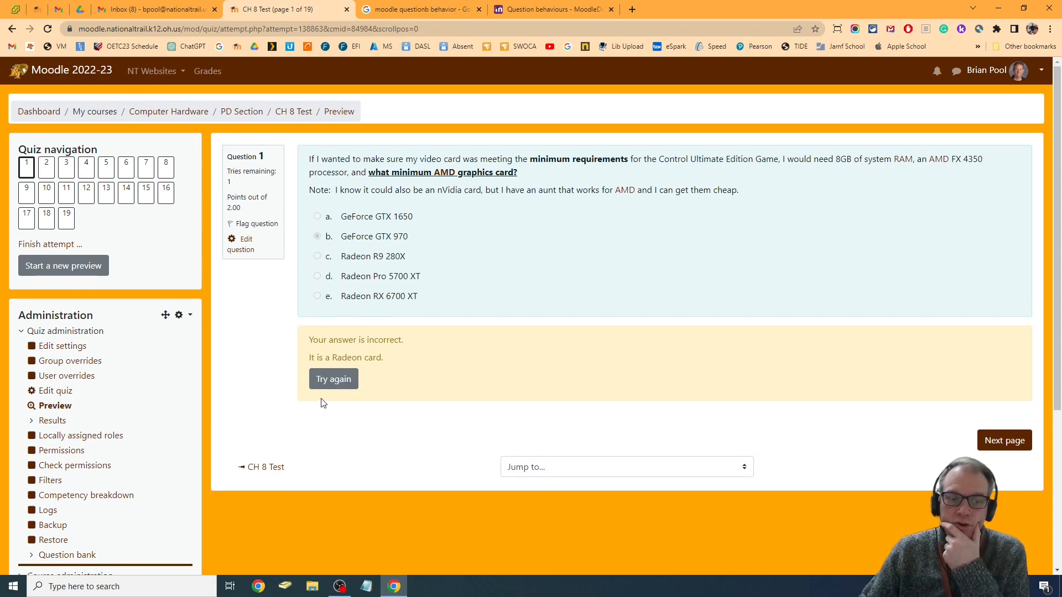
pyautogui.click(341, 379)
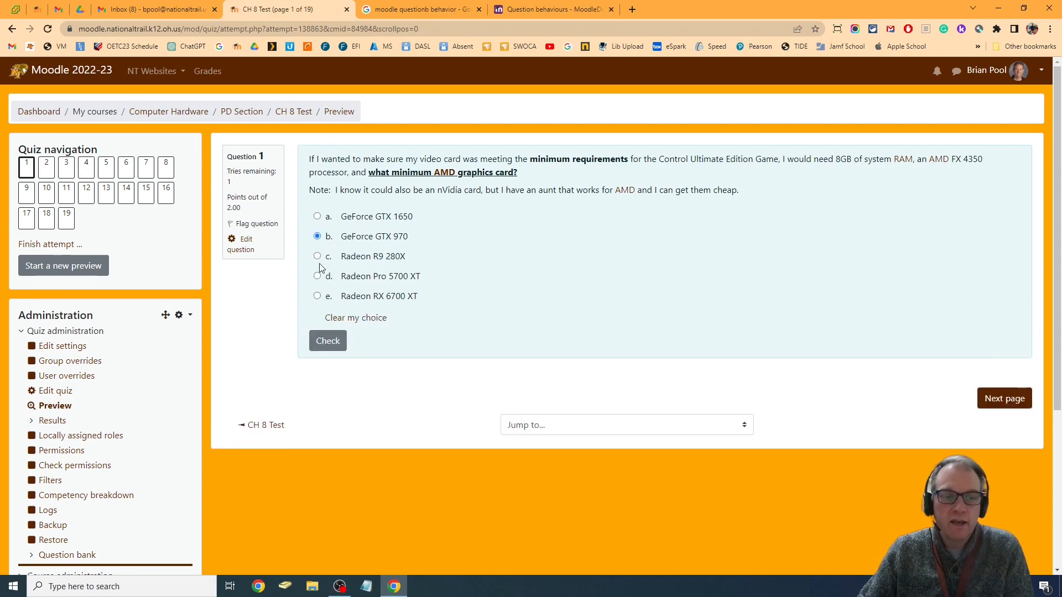
pyautogui.click(317, 256)
pyautogui.click(329, 341)
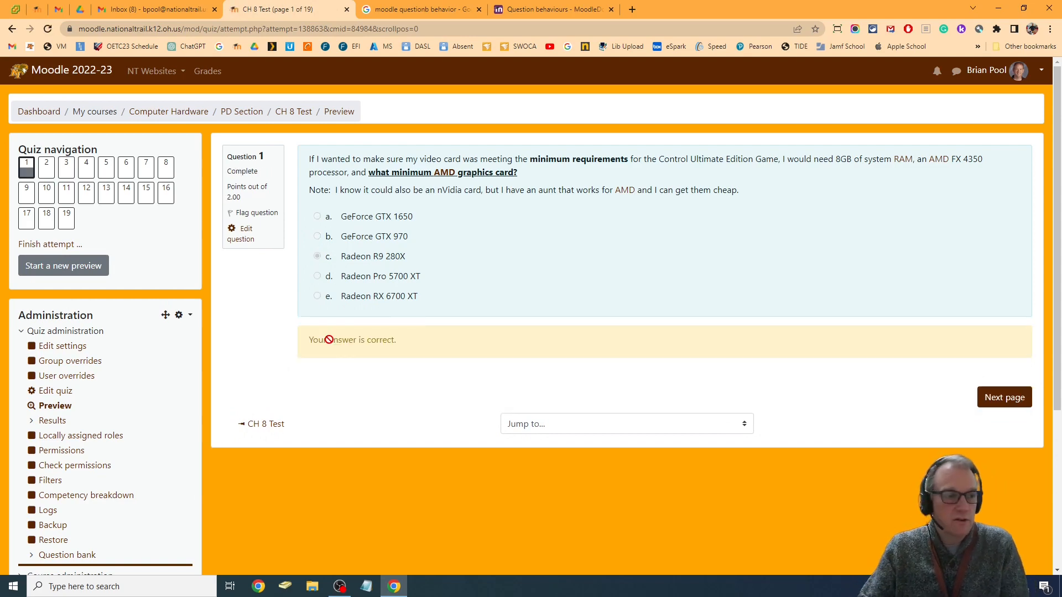
# Go on to question 9 about VRAM, answer it with 4GB of VRAM and check the answer
pyautogui.click(45, 165)
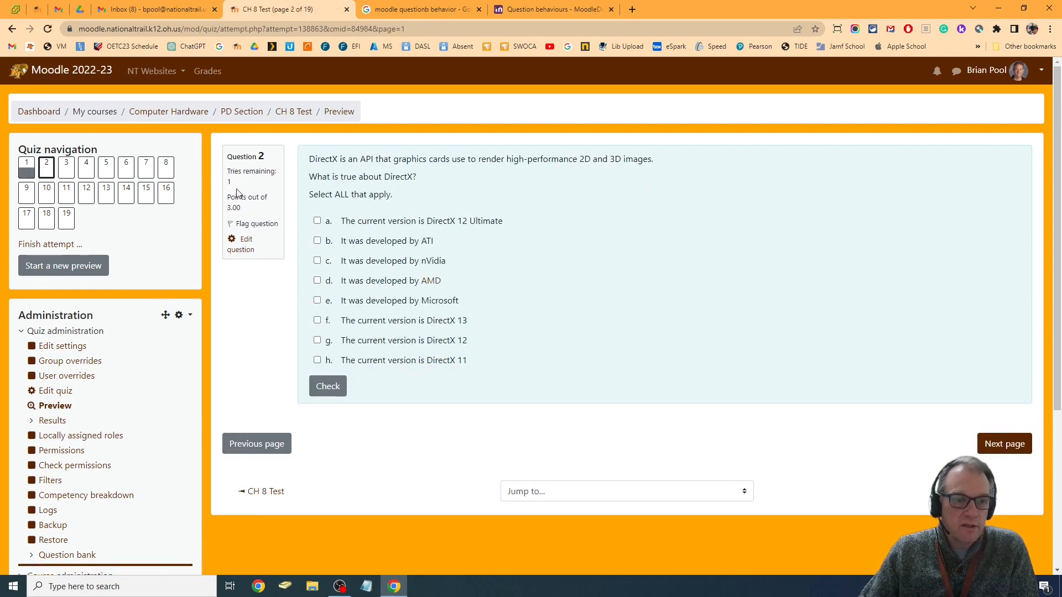
pyautogui.click(66, 169)
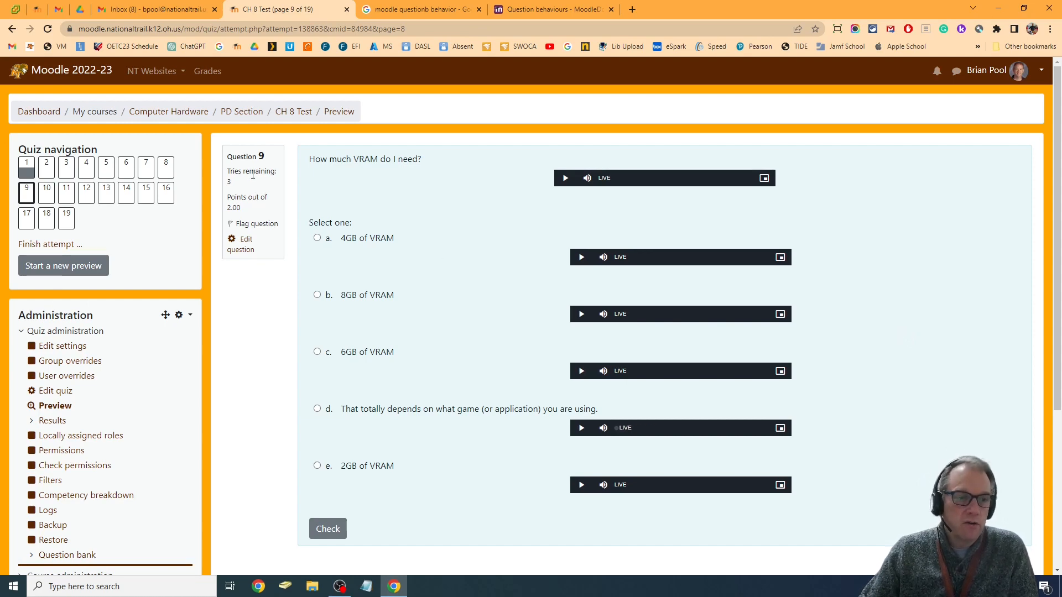
pyautogui.click(316, 238)
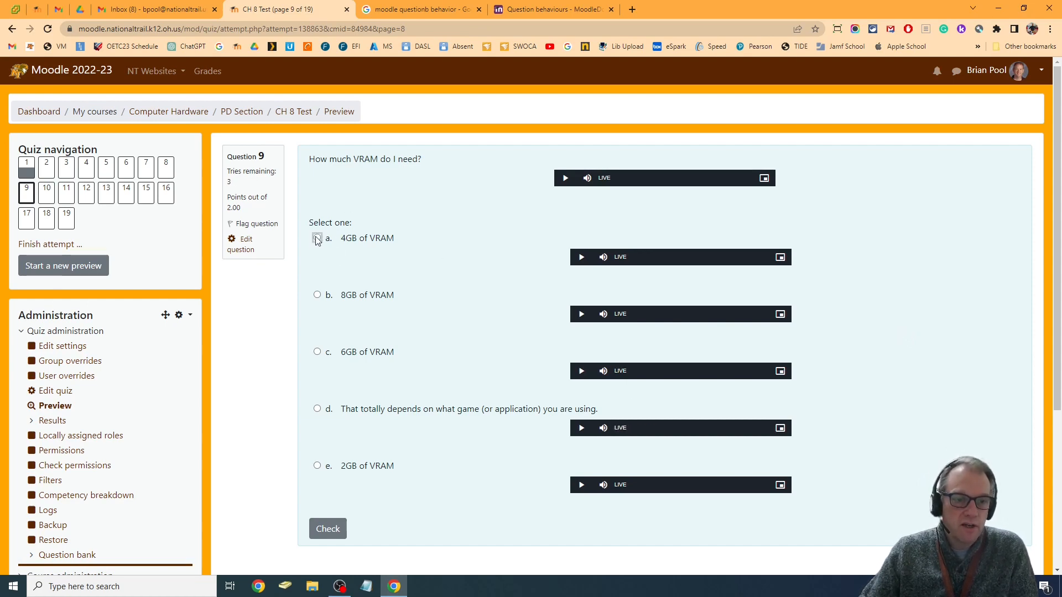
pyautogui.scroll(-3, 379, 387)
pyautogui.click(331, 383)
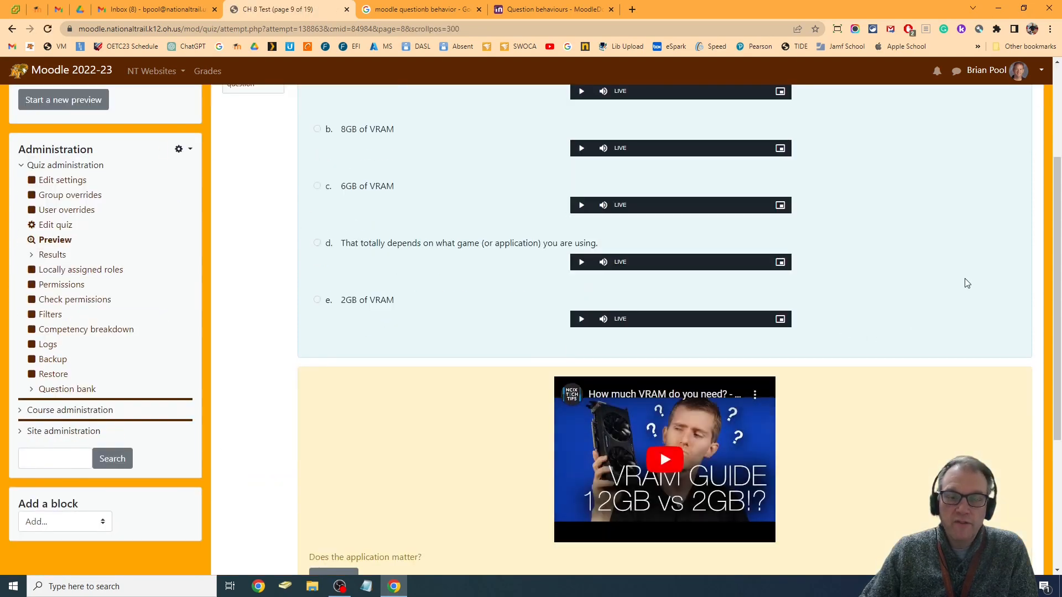
# Play the feedback video shown for the VRAM answer, pausing and resuming it once
pyautogui.scroll(-4, 830, 306)
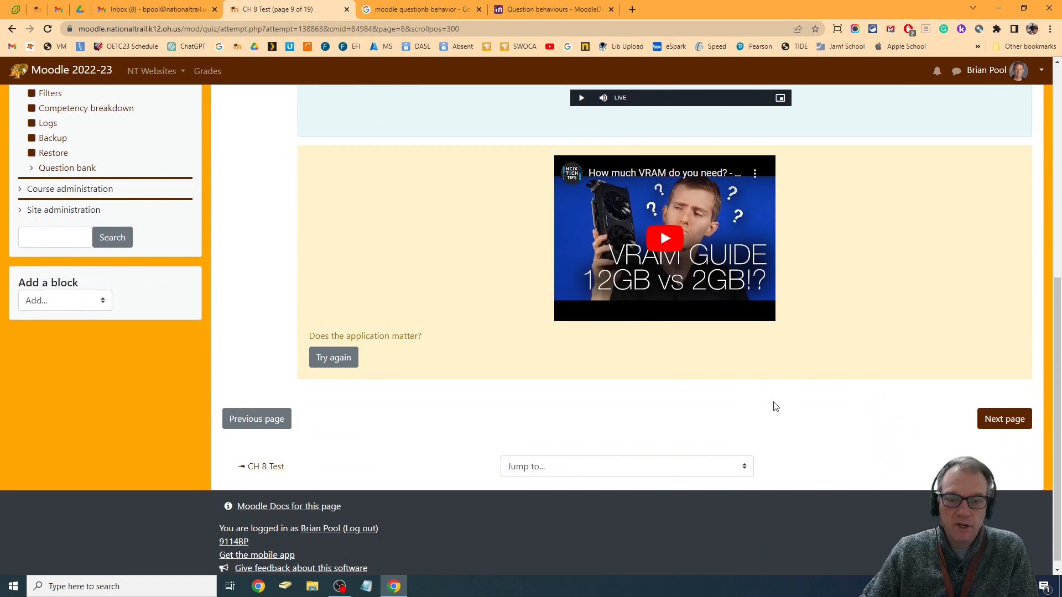
pyautogui.click(665, 240)
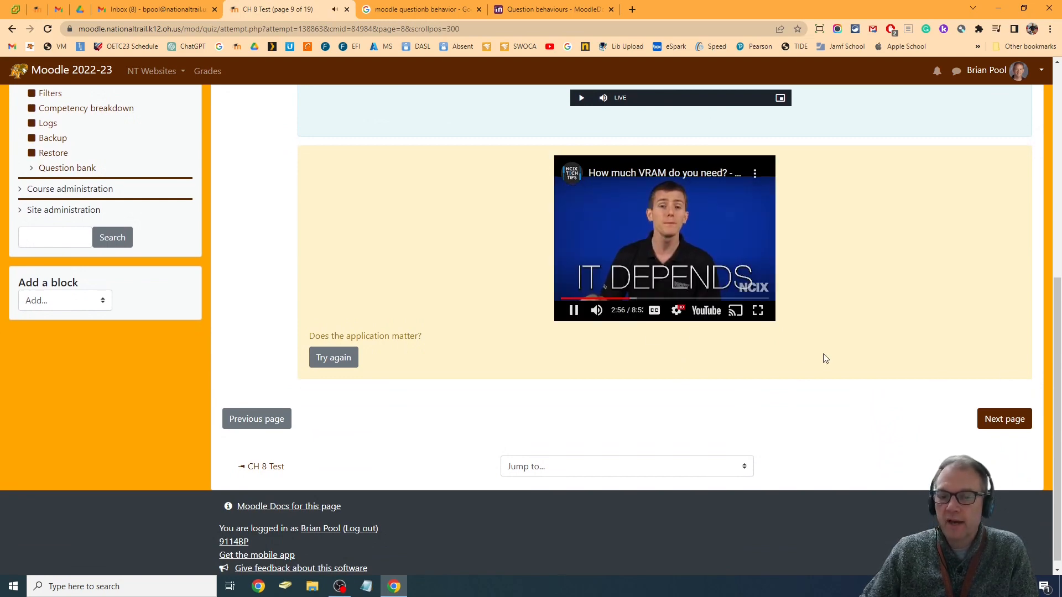
pyautogui.click(572, 310)
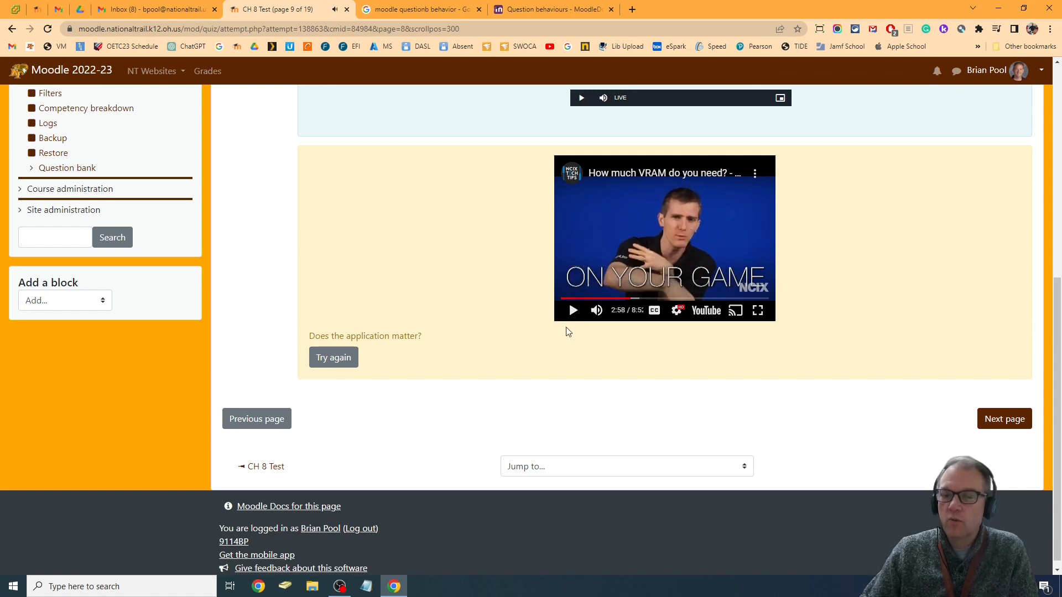
pyautogui.click(574, 312)
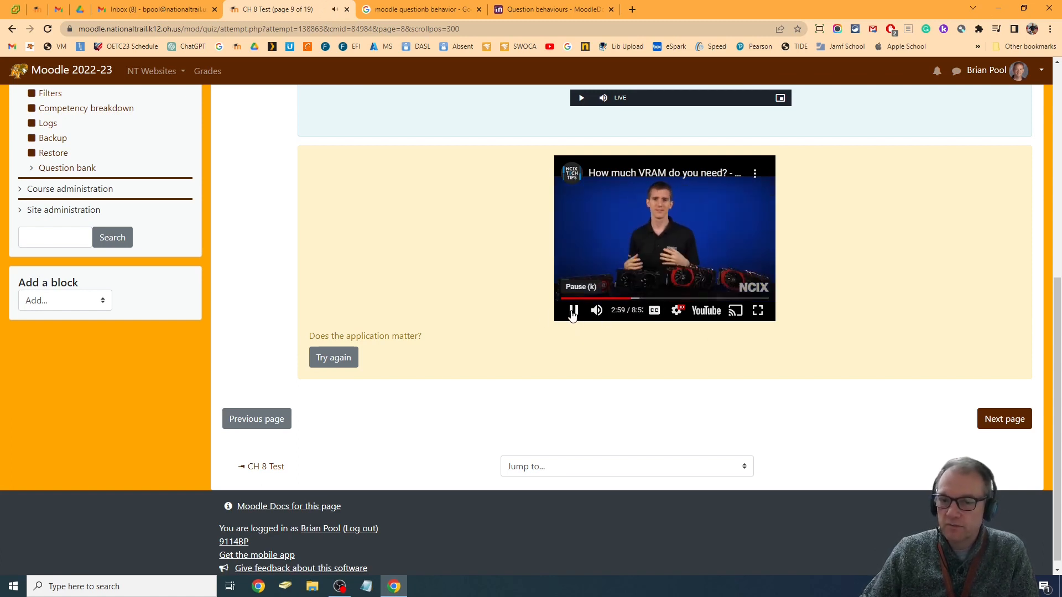
# Try question 9 again with "That totally depends on what game (or application) you are using." and check the answer
pyautogui.scroll(7, 885, 309)
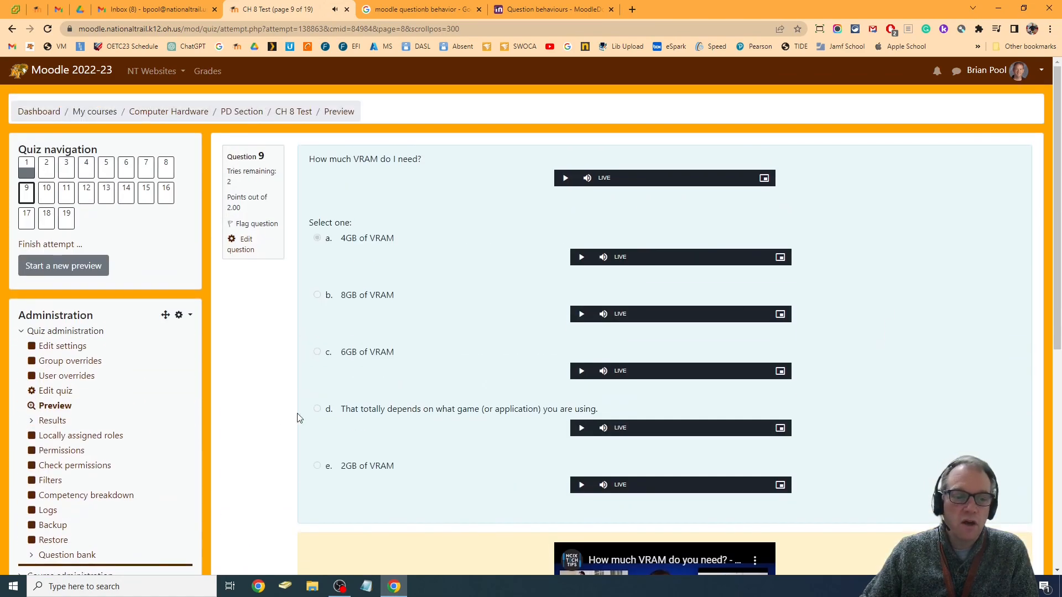
pyautogui.scroll(-6, 531, 394)
pyautogui.click(328, 415)
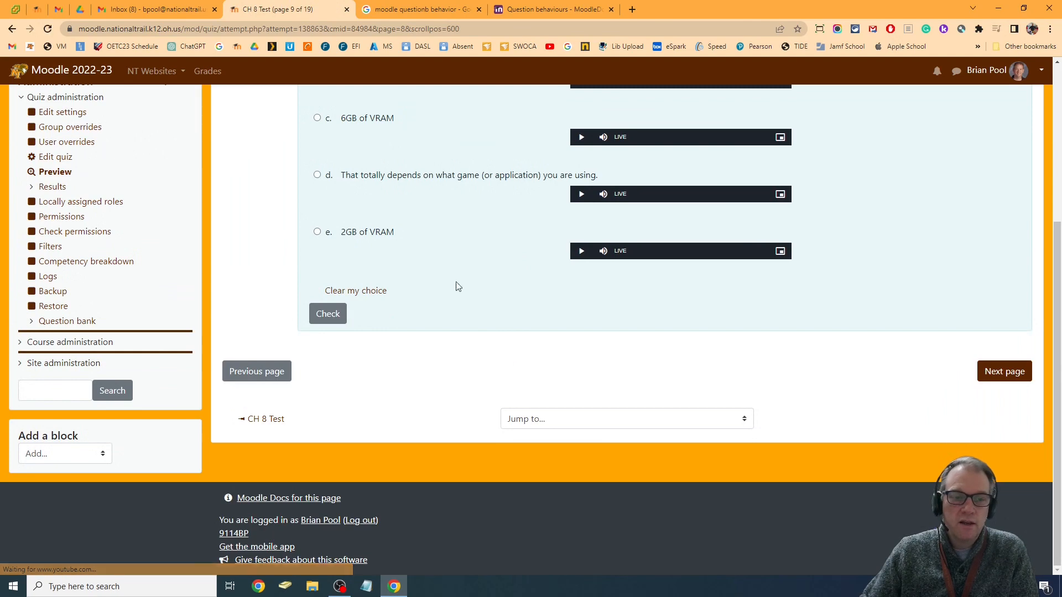
pyautogui.click(323, 315)
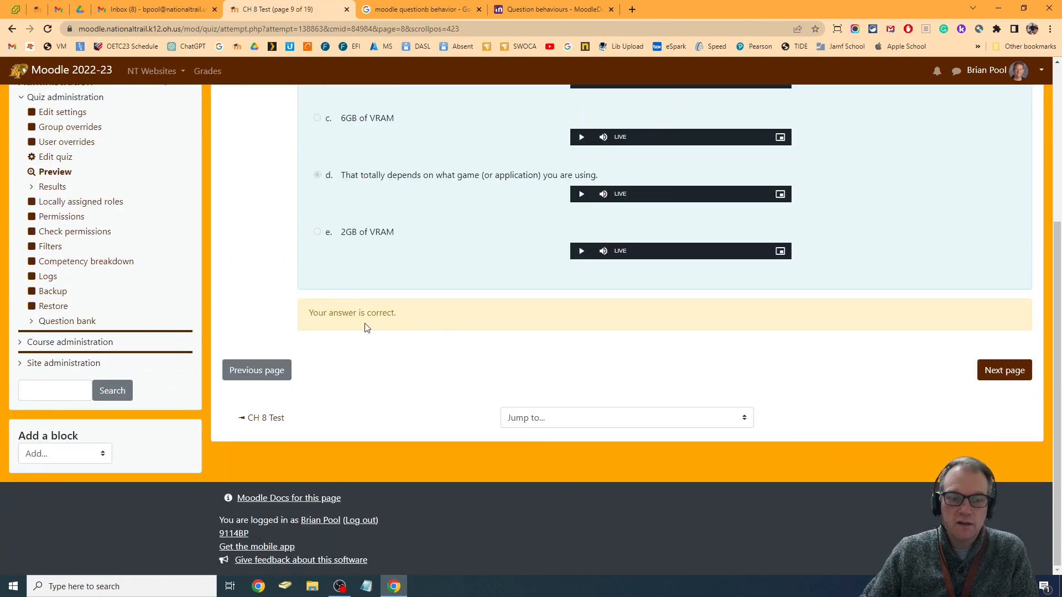
# Open question 9 for editing and examine its combined feedback for correct, partially correct and incorrect responses, including the video link's start time
pyautogui.scroll(5, 626, 476)
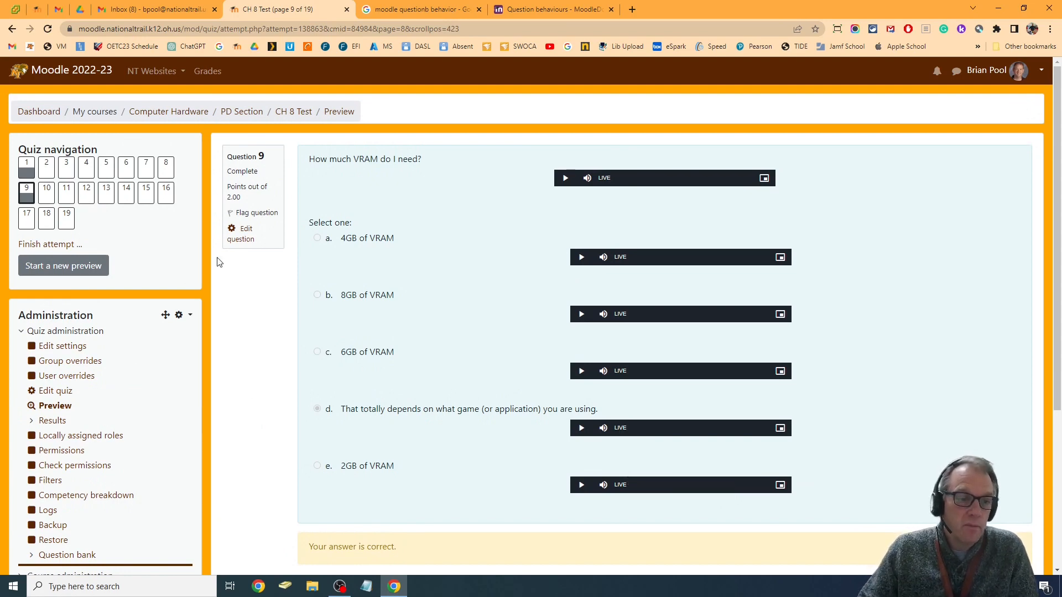
pyautogui.click(241, 239)
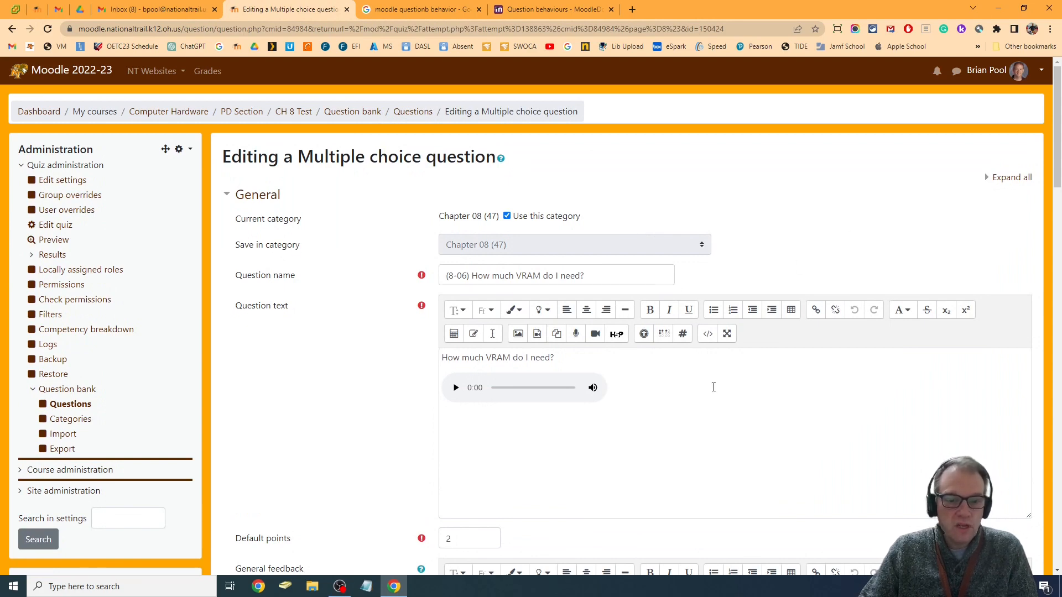
pyautogui.scroll(-10, 657, 238)
pyautogui.scroll(-3, 656, 238)
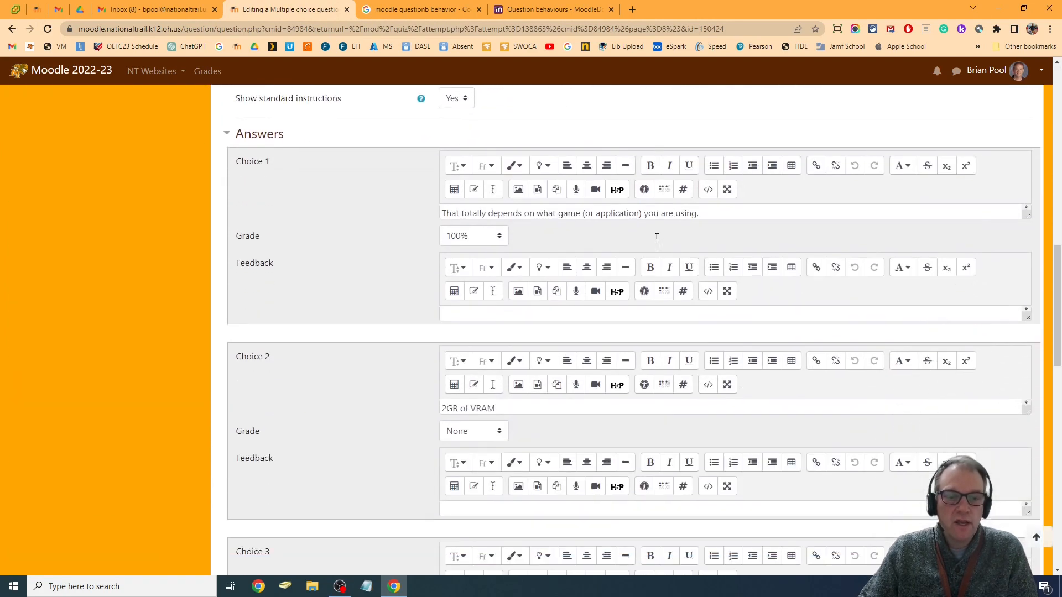
pyautogui.scroll(-5, 768, 273)
pyautogui.scroll(-10, 769, 273)
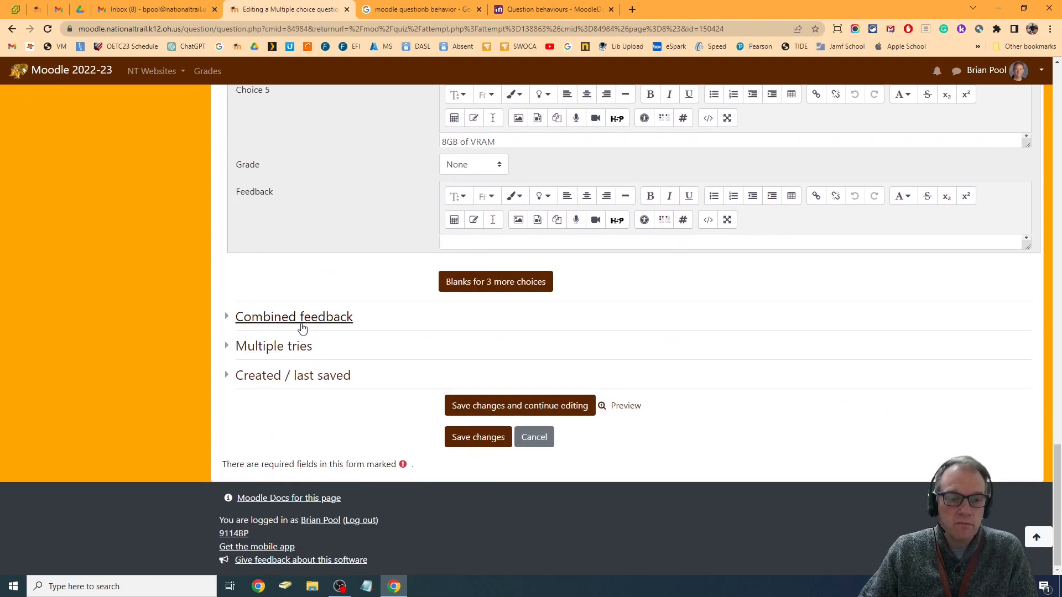
pyautogui.click(301, 325)
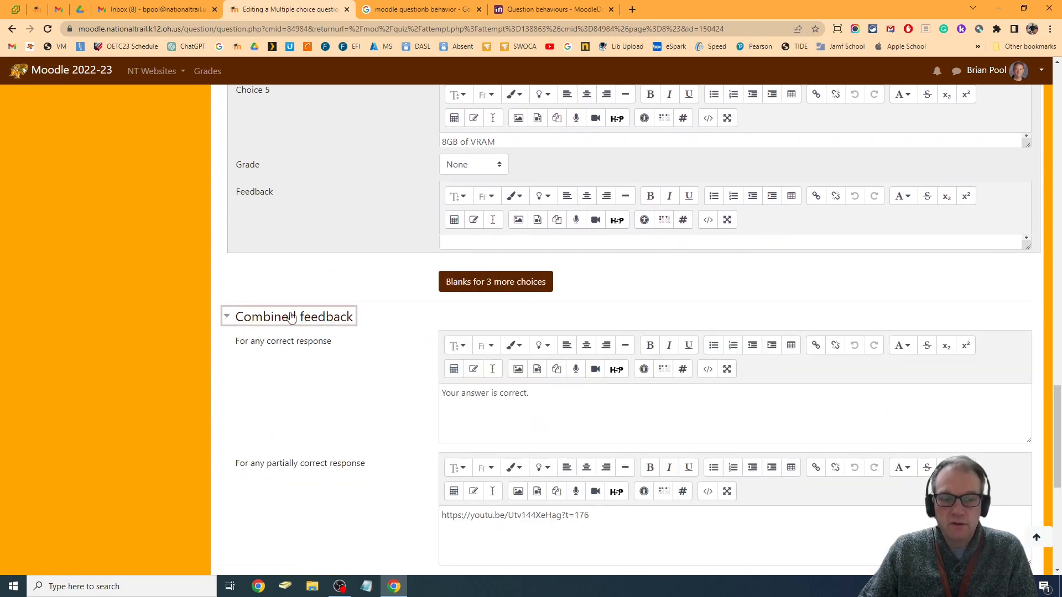
pyautogui.scroll(-3, 612, 289)
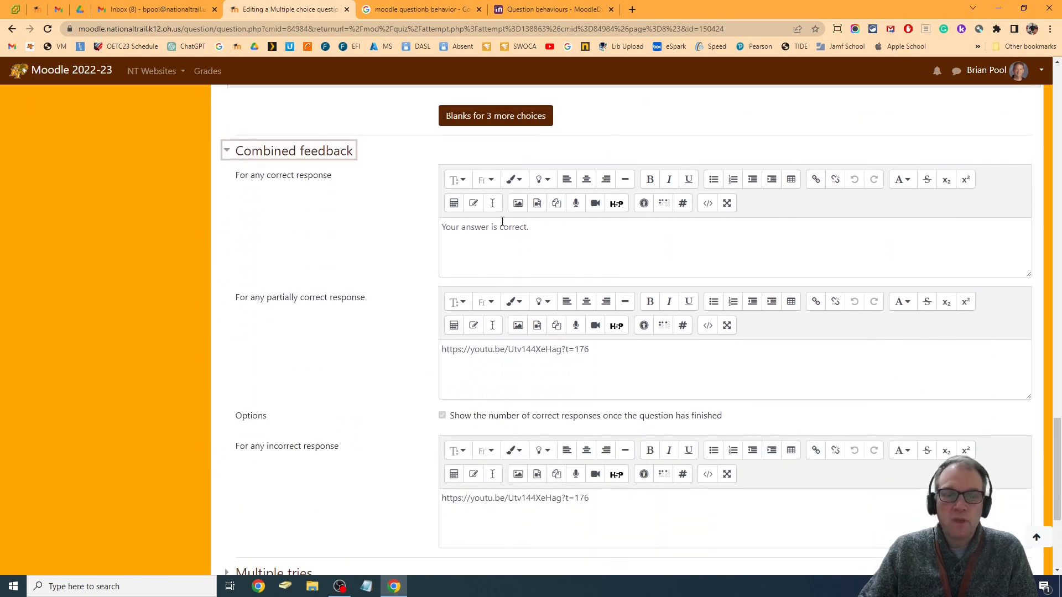
pyautogui.scroll(-4, 655, 312)
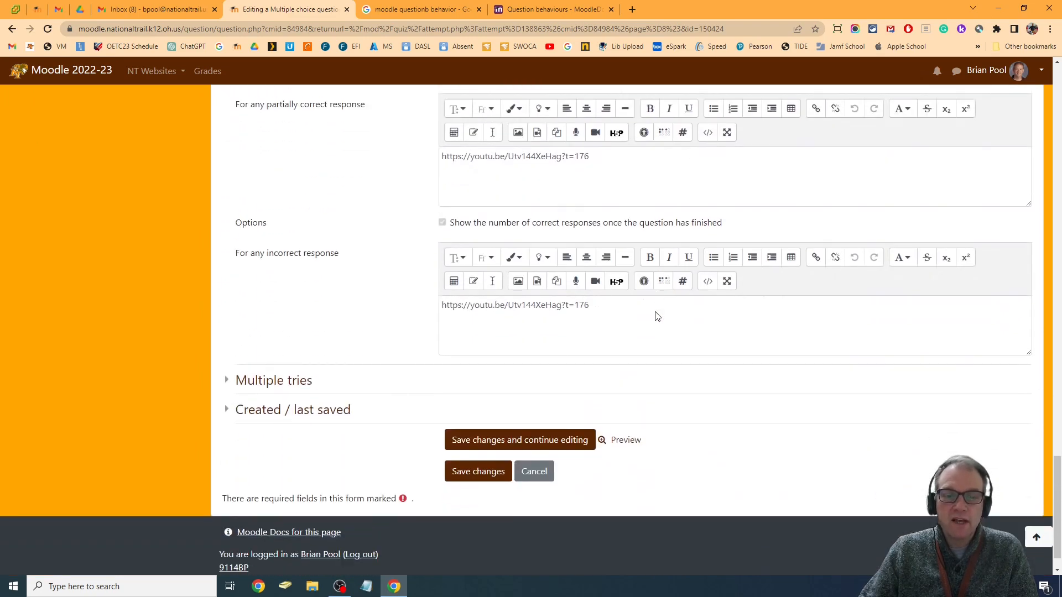
pyautogui.scroll(1, 667, 300)
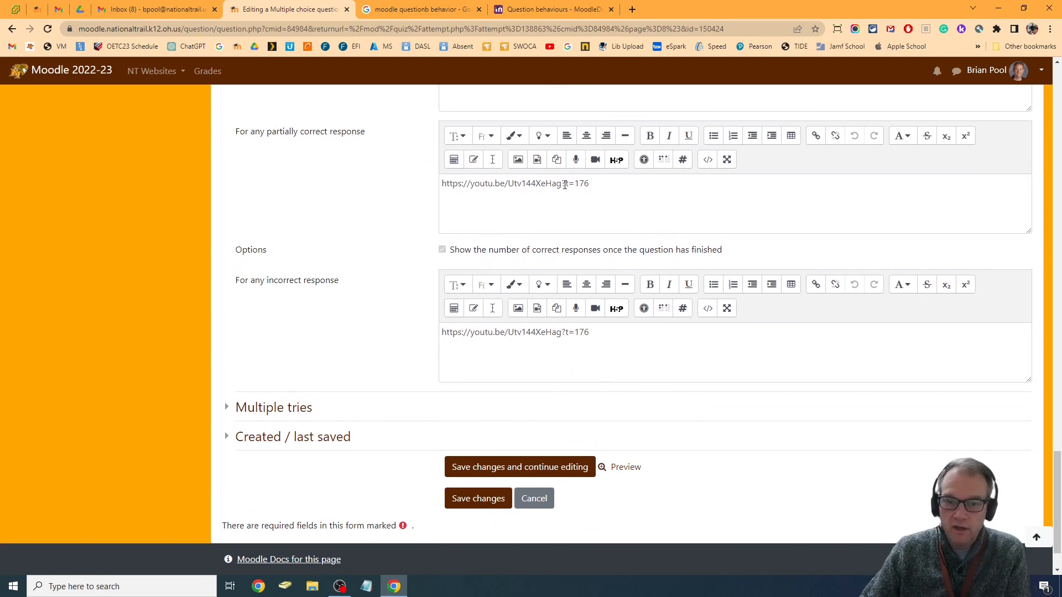
pyautogui.moveTo(585, 184); pyautogui.dragTo(575, 184)
pyautogui.click(591, 185)
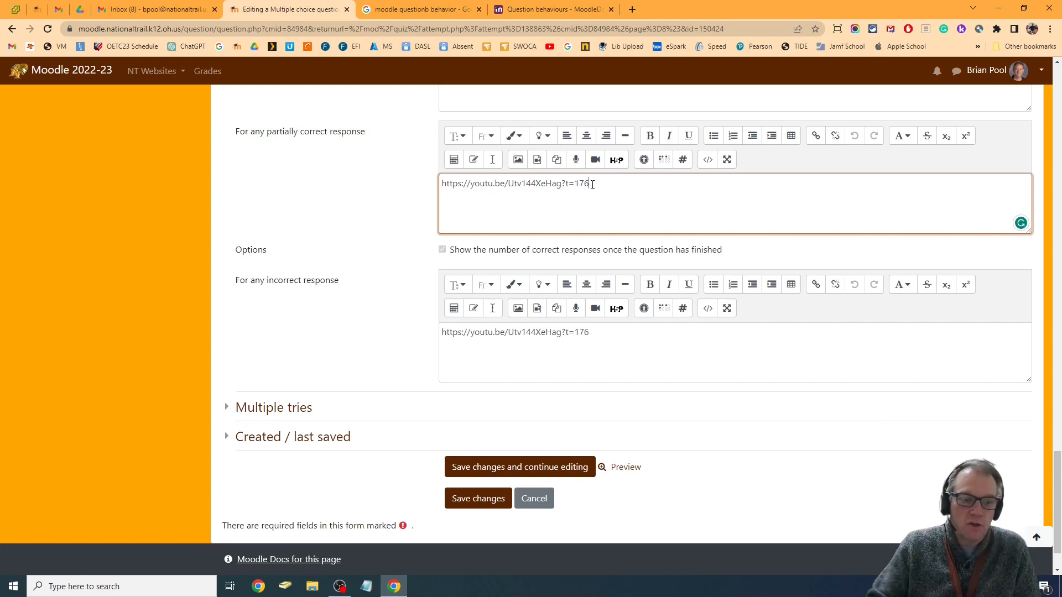
# Examine the VRAM question's multiple tries penalty and hints alongside its feedback, then save the question and return to the preview
pyautogui.click(283, 408)
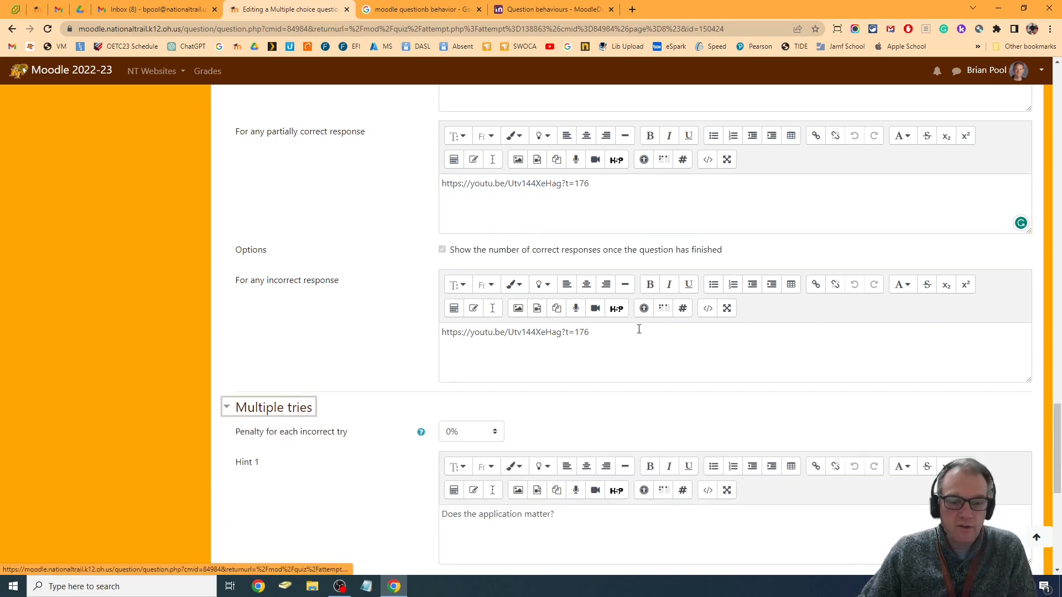
pyautogui.scroll(-5, 609, 343)
pyautogui.scroll(7, 600, 293)
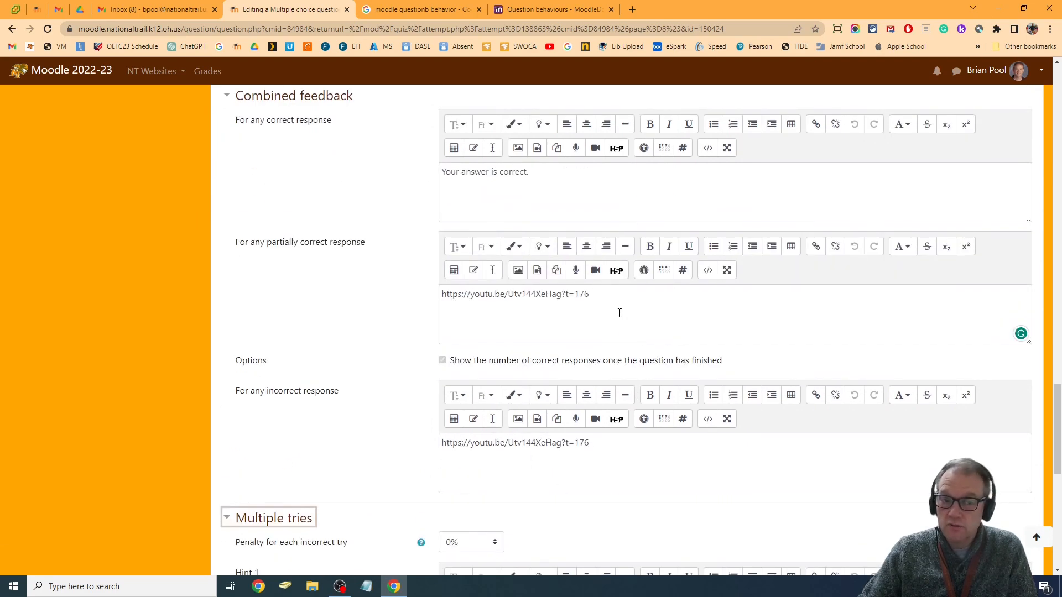
pyautogui.scroll(-9, 620, 313)
pyautogui.scroll(4, 493, 135)
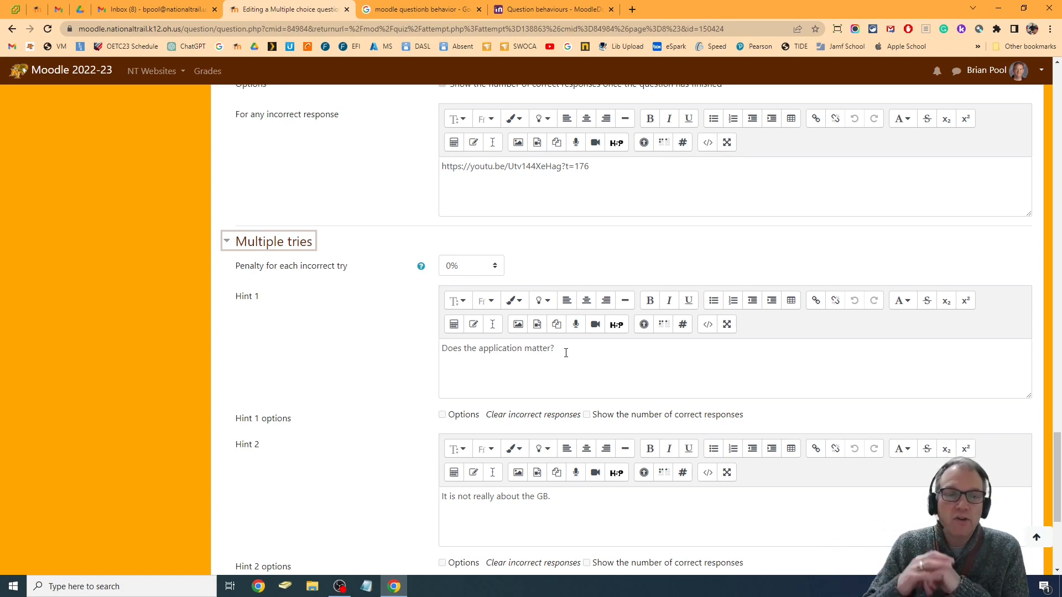
pyautogui.scroll(20, 578, 344)
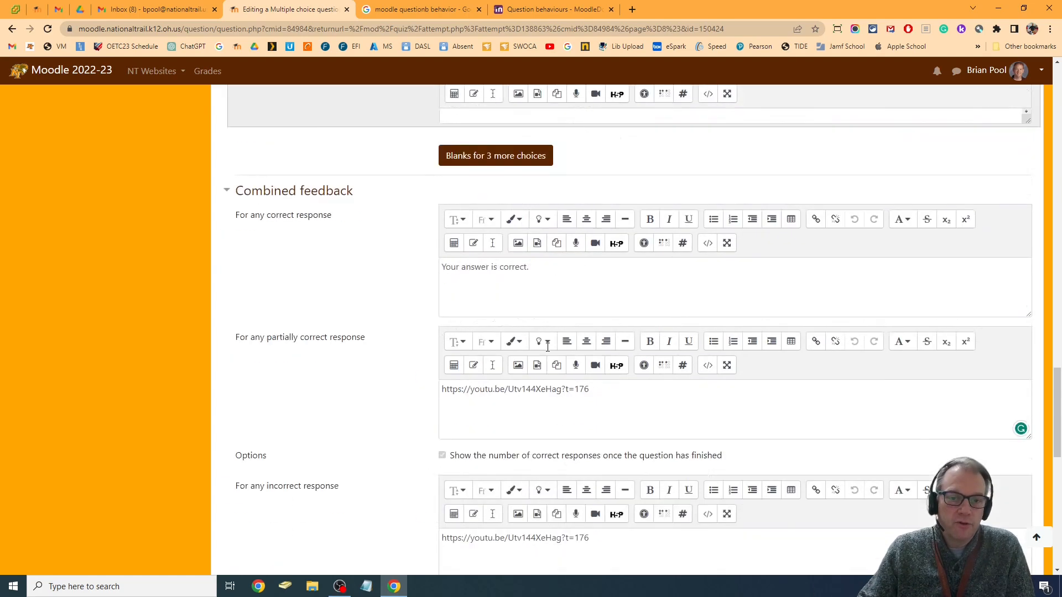
pyautogui.scroll(5, 548, 351)
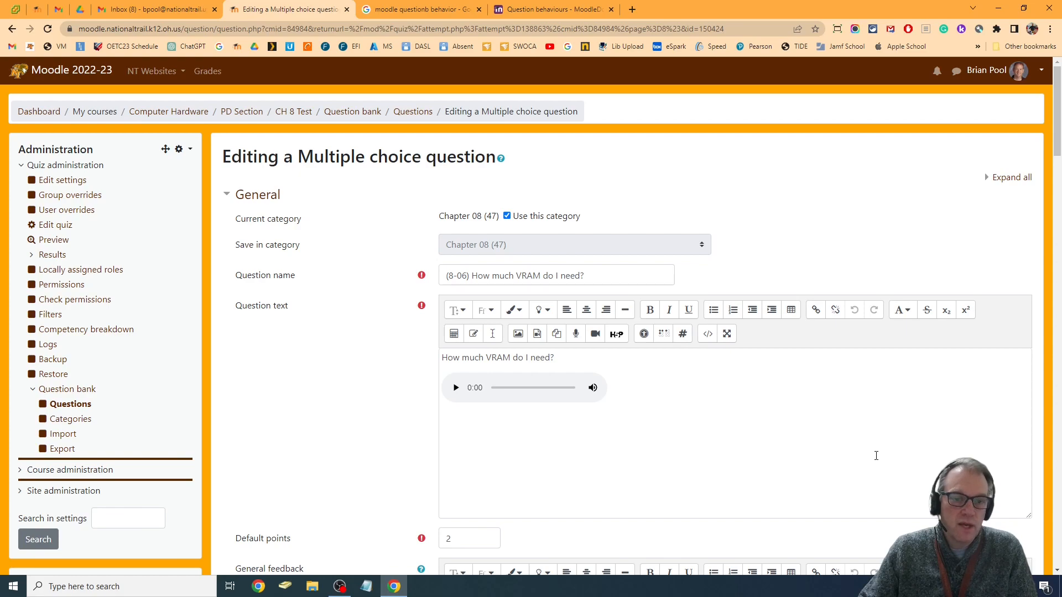
pyautogui.scroll(-20, 876, 455)
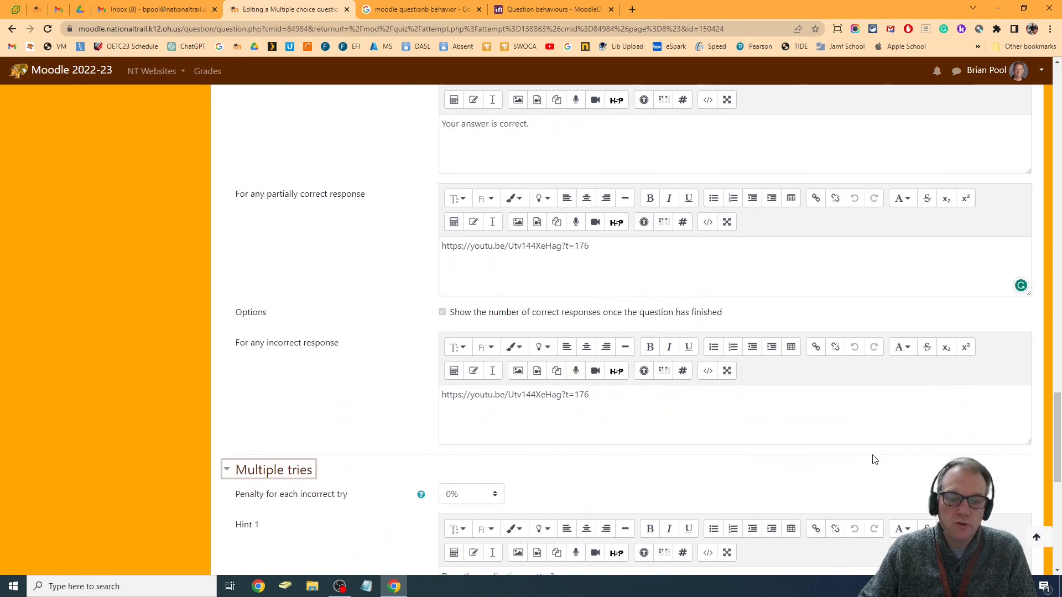
pyautogui.scroll(-8, 874, 459)
pyautogui.click(478, 437)
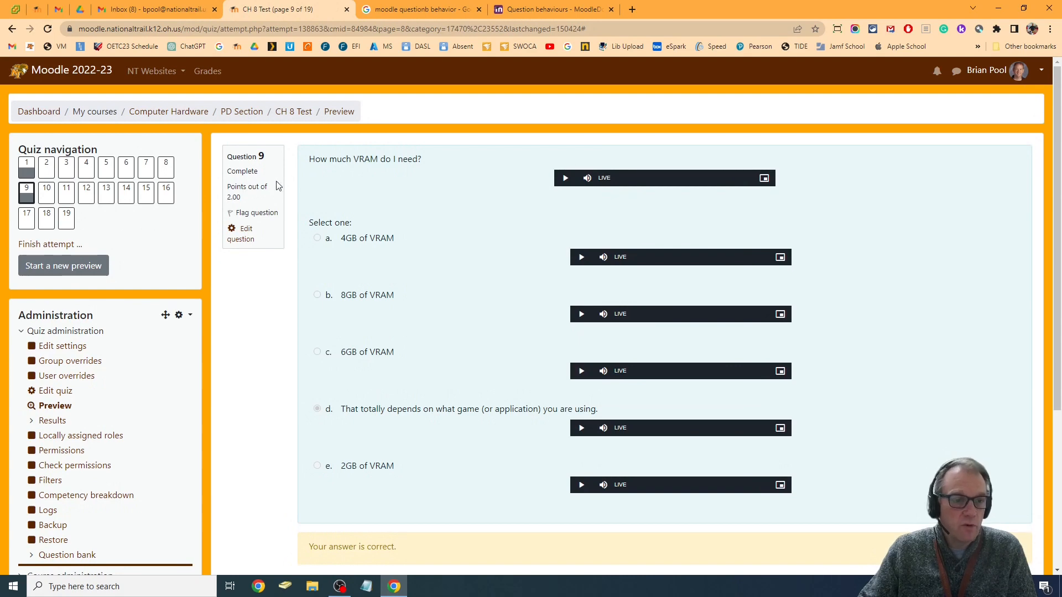
# In question 10, match USB 1.1 to 480 Mbps, 3.1 to 5000 Mbps, 3.0 to 10000 Mbps and 2.0 to 20000 Mbps
pyautogui.click(47, 193)
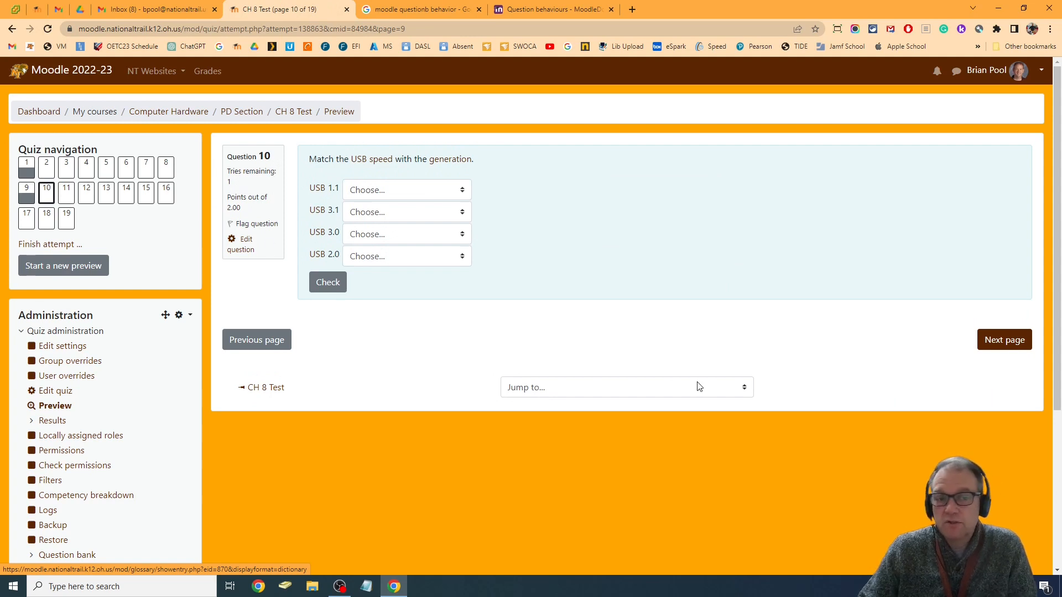
pyautogui.click(388, 193)
pyautogui.click(375, 217)
pyautogui.click(375, 217)
pyautogui.click(387, 256)
pyautogui.click(389, 237)
pyautogui.click(396, 301)
pyautogui.click(380, 257)
pyautogui.click(387, 344)
# Check the USB matches of question 10 and leave the quiz preview for the PD Section
pyautogui.click(1005, 340)
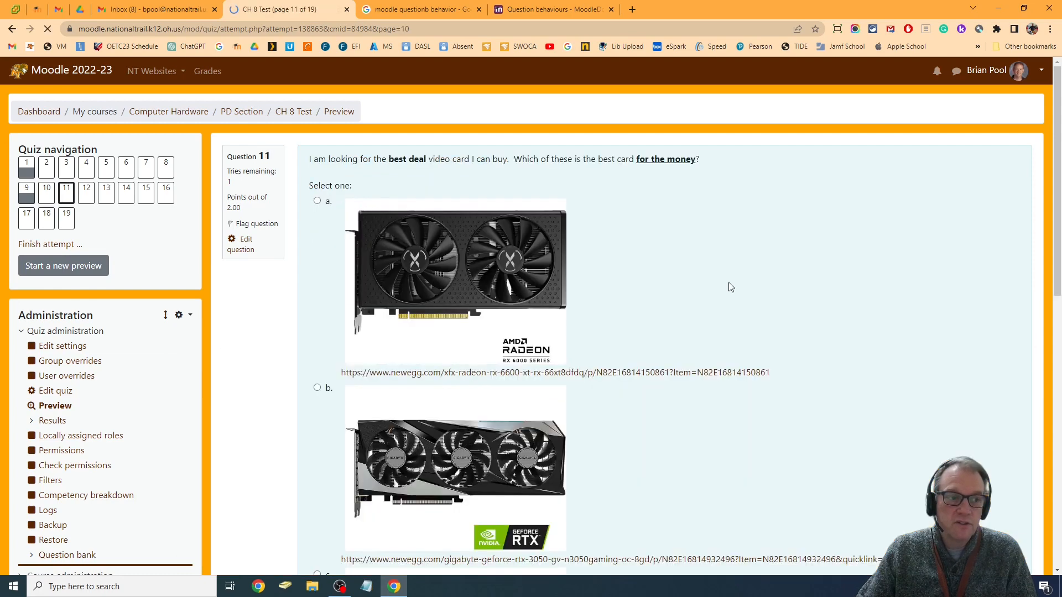
pyautogui.click(46, 193)
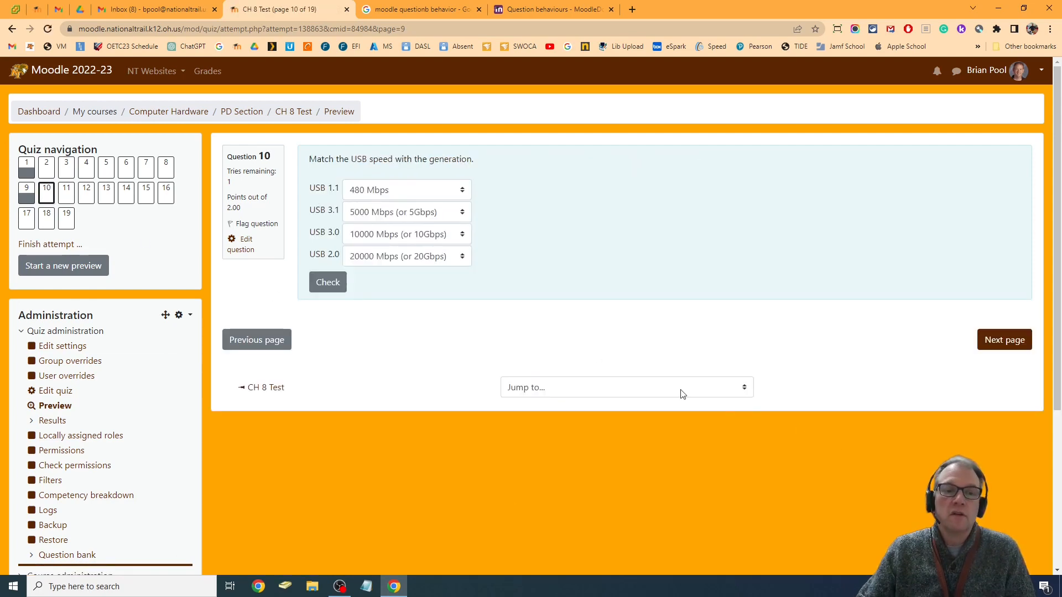
pyautogui.click(328, 282)
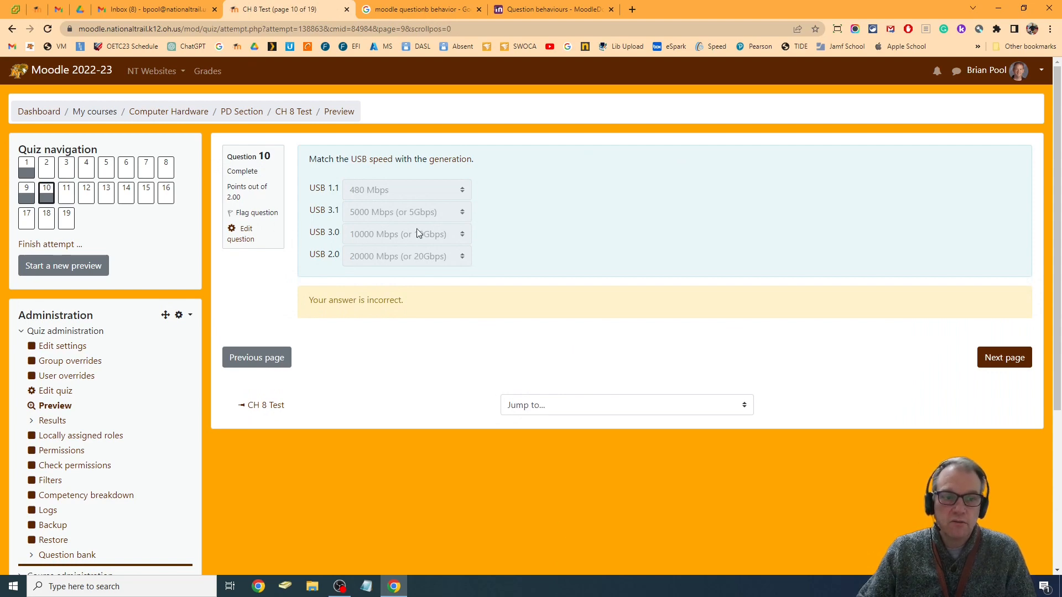
pyautogui.click(66, 194)
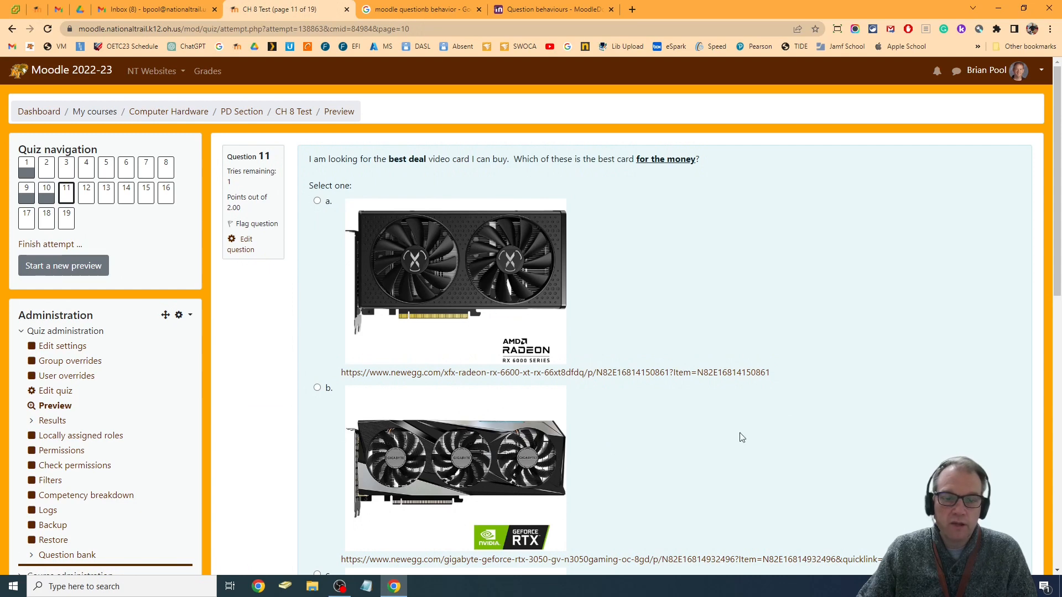
pyautogui.click(237, 112)
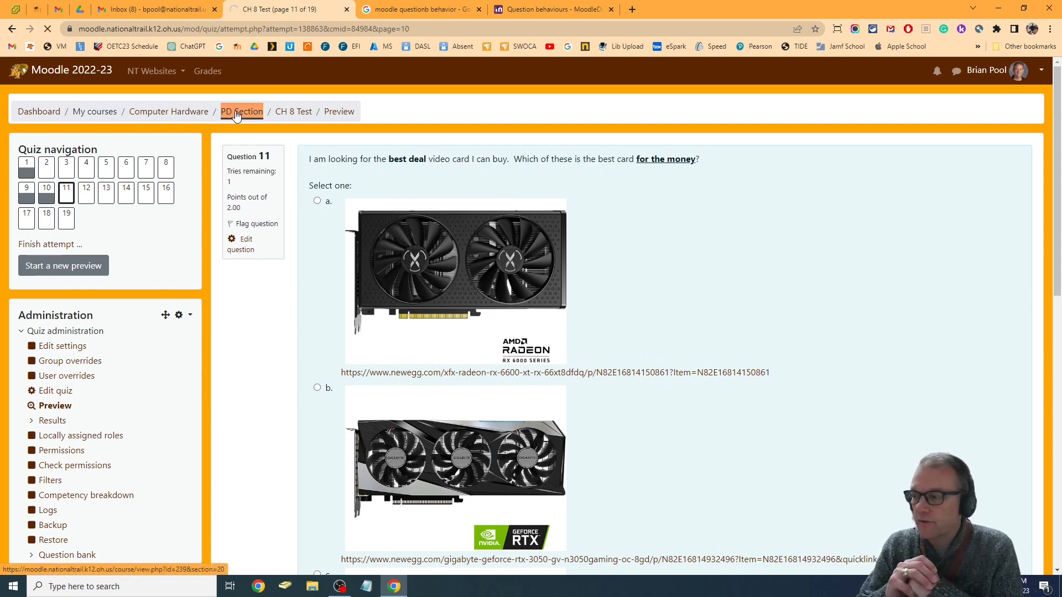